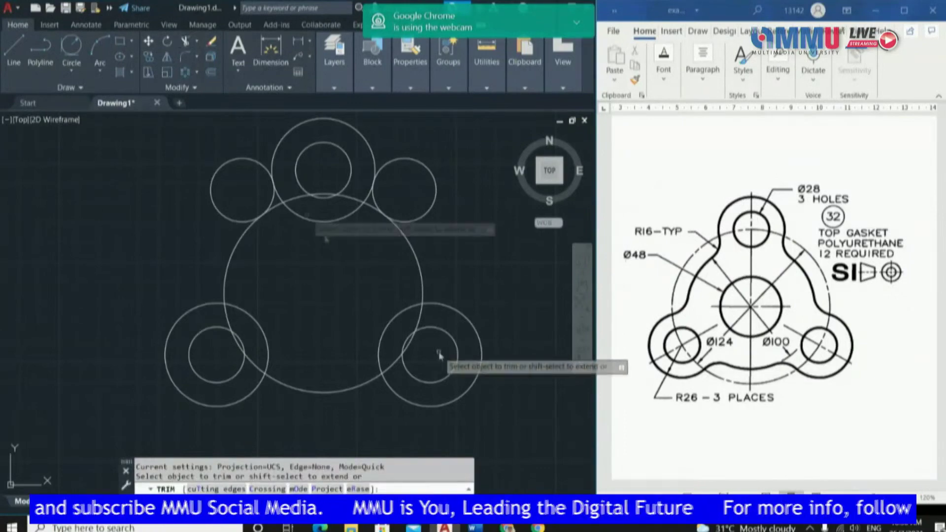
- Trim away the outer portions of the two small tangent circles, keeping only the fillet arcs beside the upper lobe
left_click(401, 356)
left_click(237, 161)
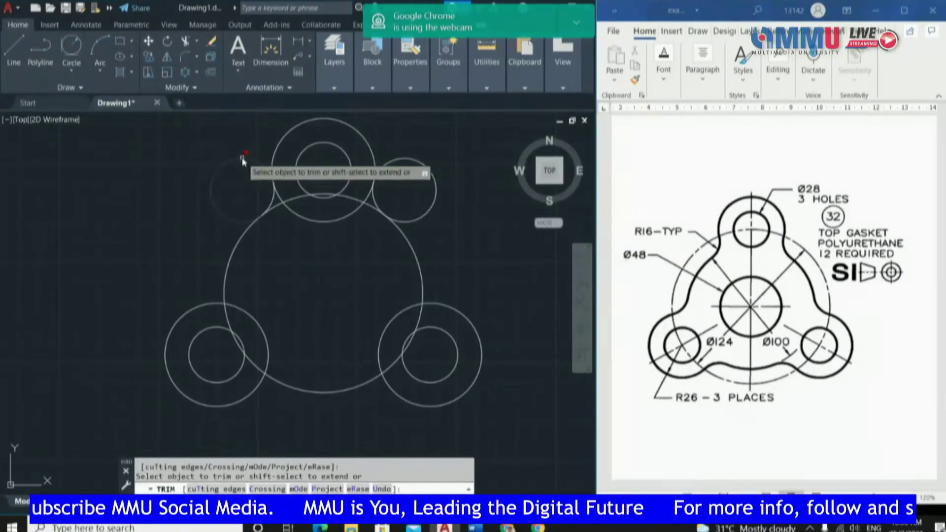
left_click(433, 175)
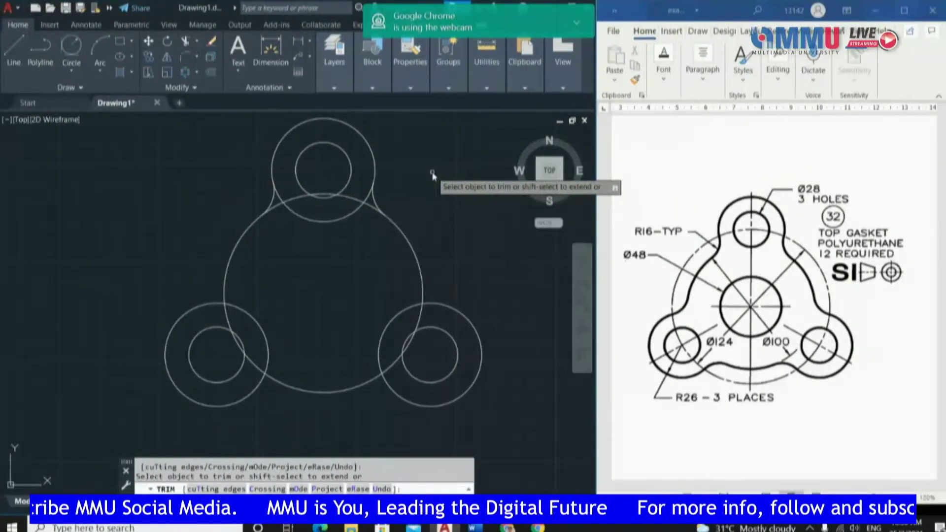
right_click(471, 170)
left_click(485, 180)
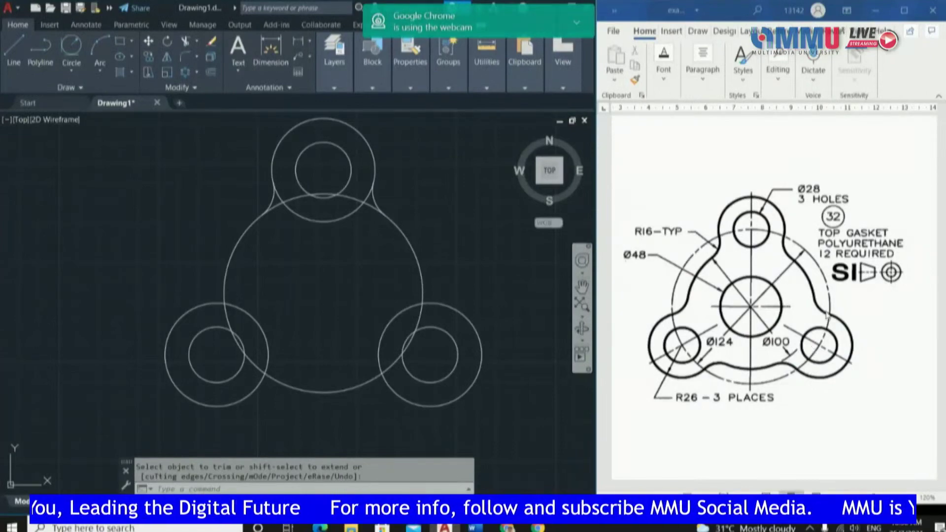
- Create a polar array of the two fillet arcs around the large circle's centre with 3 items over 360 degrees
left_click(188, 72)
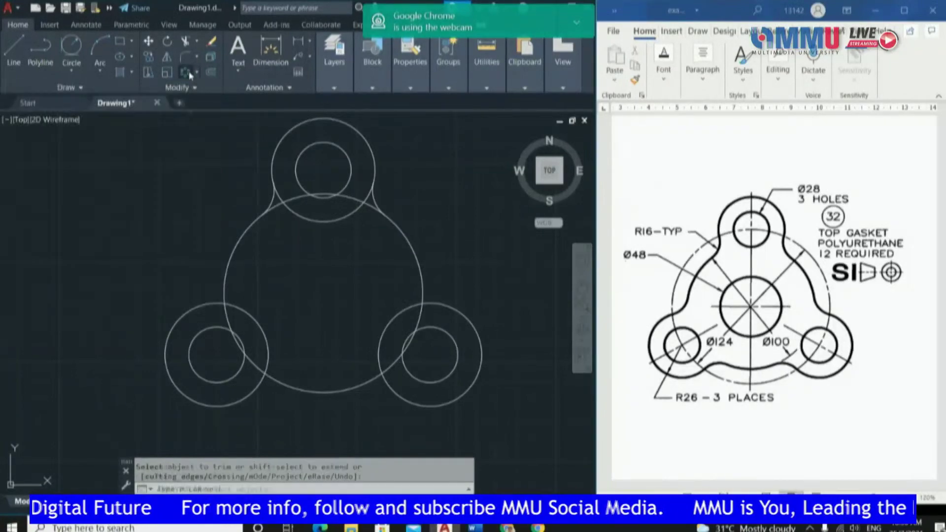
left_click(273, 201)
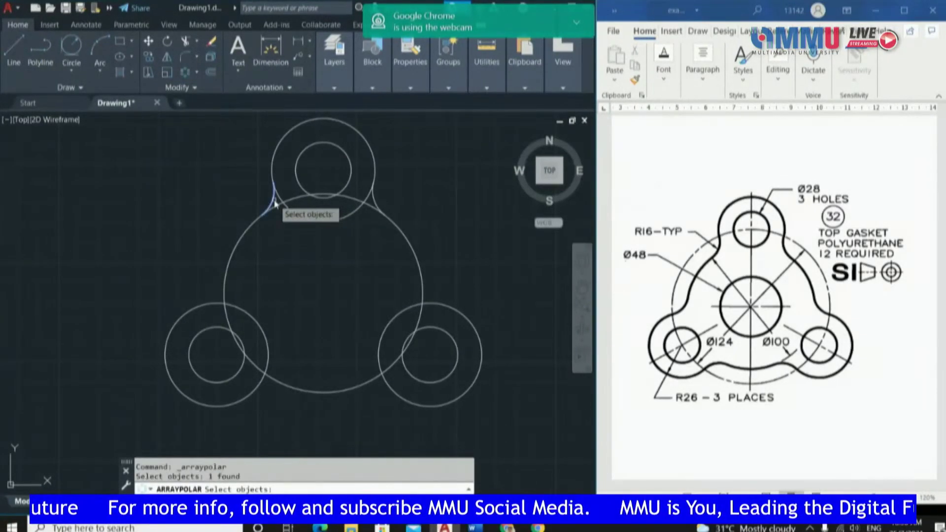
left_click(381, 201)
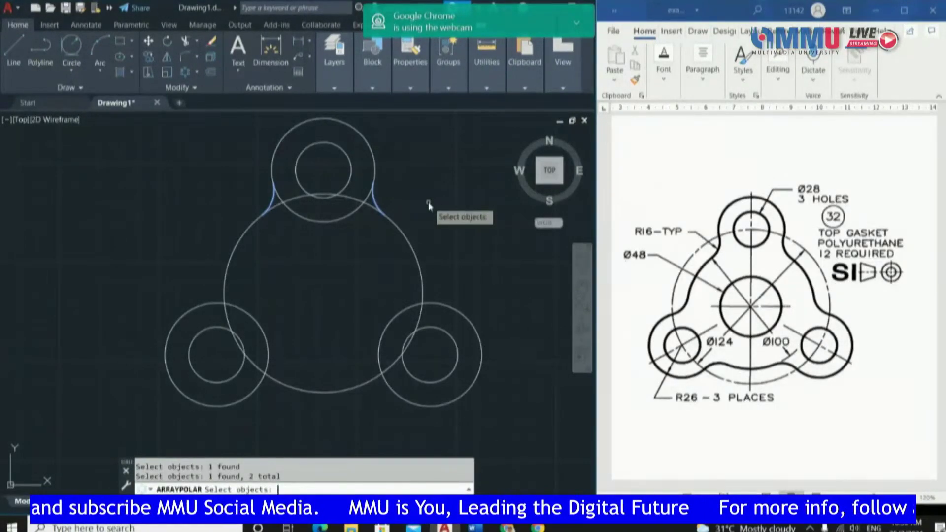
key("Return")
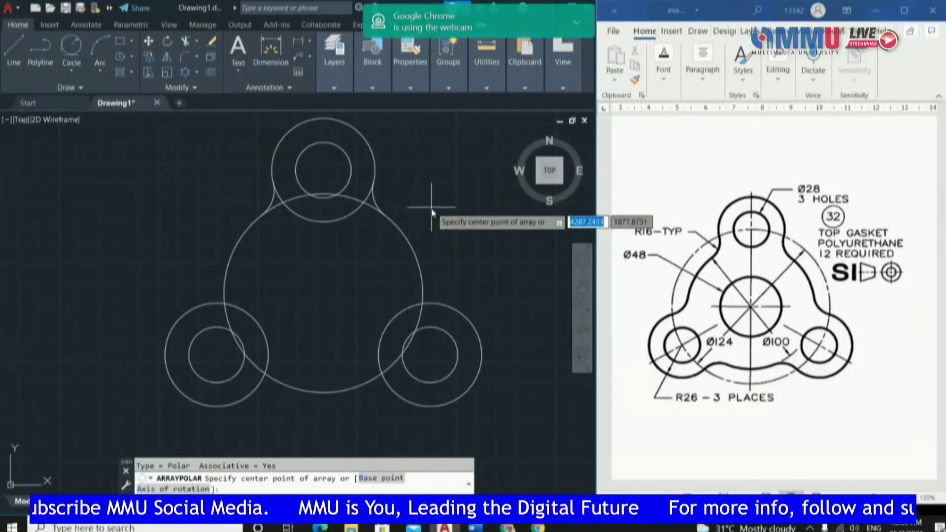
left_click(323, 293)
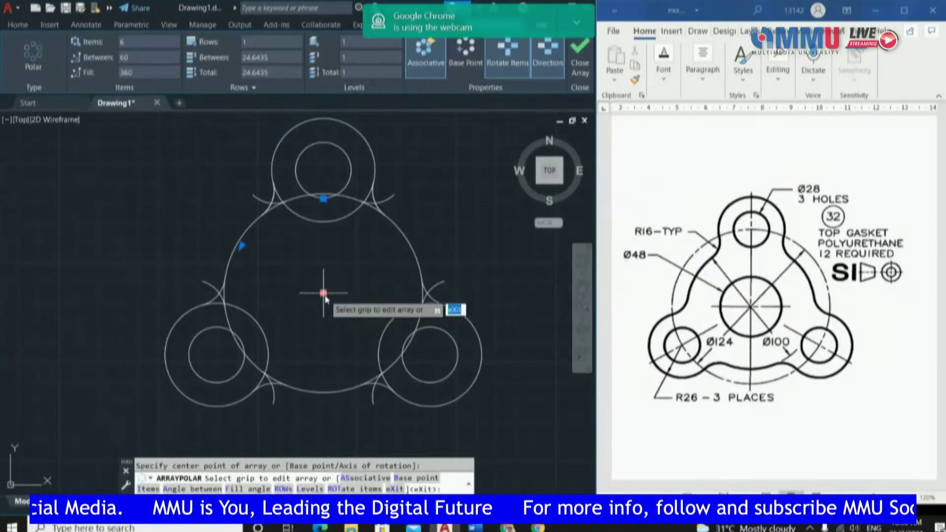
left_click(127, 42)
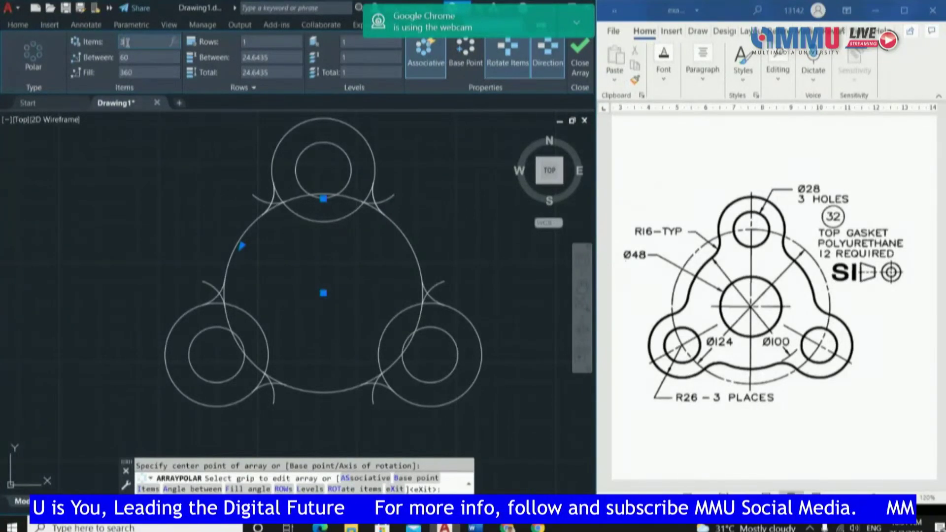
type("3")
key("Return")
key("Return")
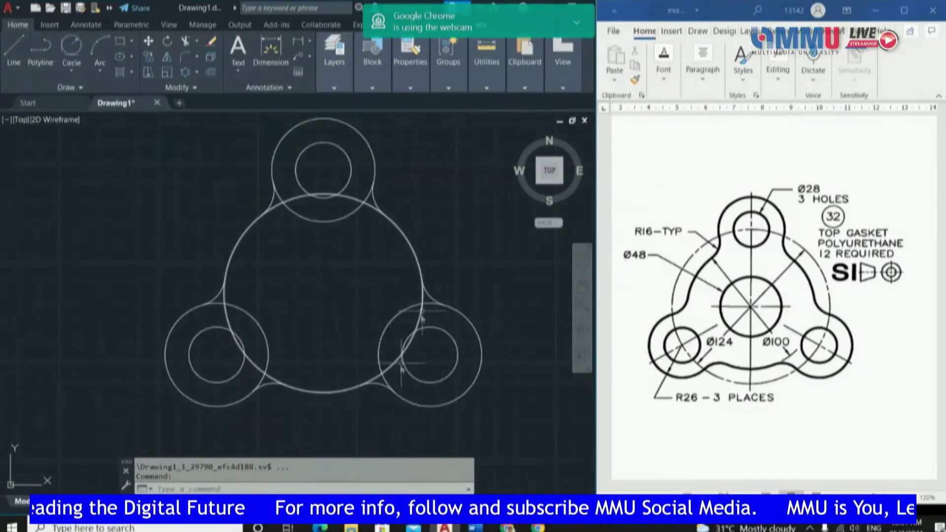
left_click(222, 293)
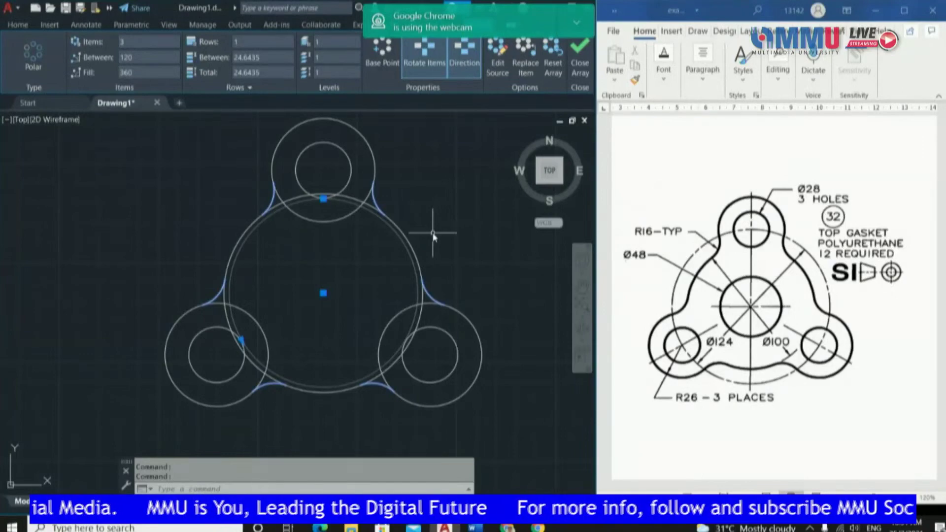
key("Escape")
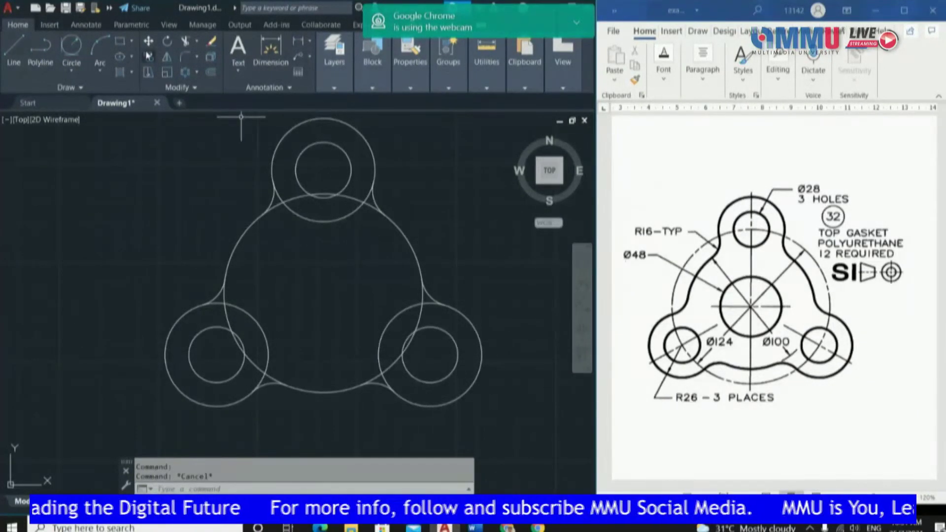
- Trim the portions of the large circle that lie between the fillet arcs at each of the three lobes
left_click(184, 42)
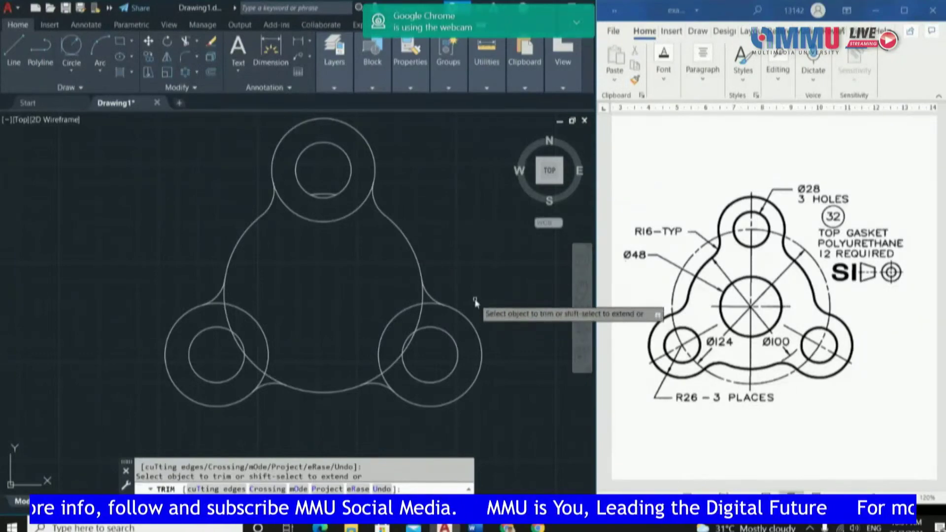
left_click(352, 212)
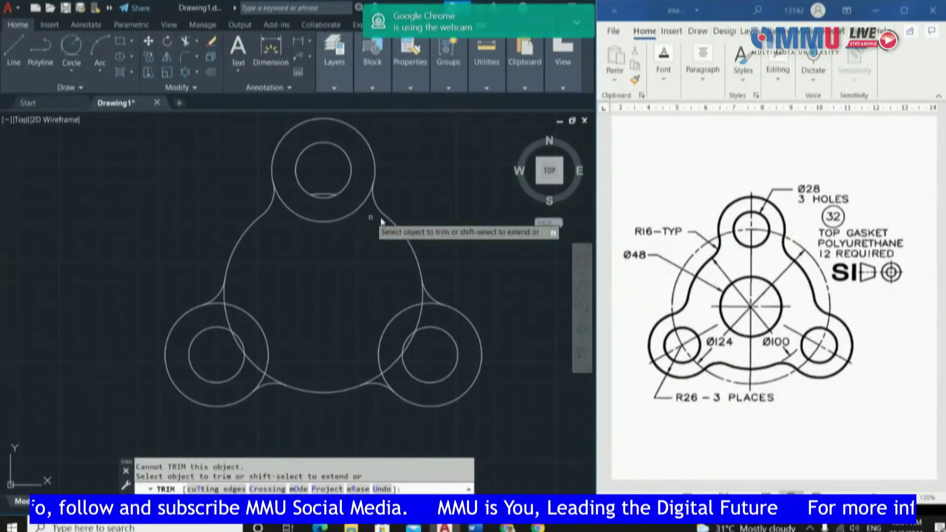
left_click(423, 303)
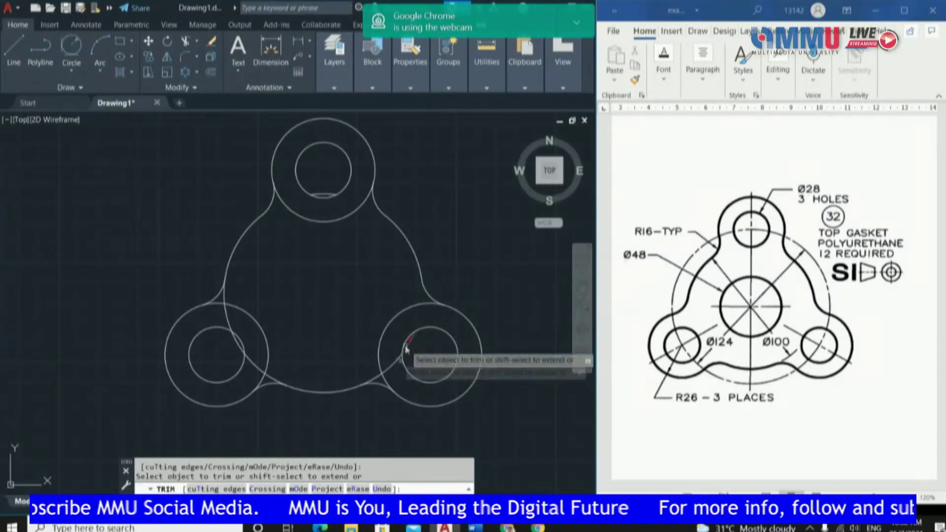
left_click(401, 363)
left_click(401, 363)
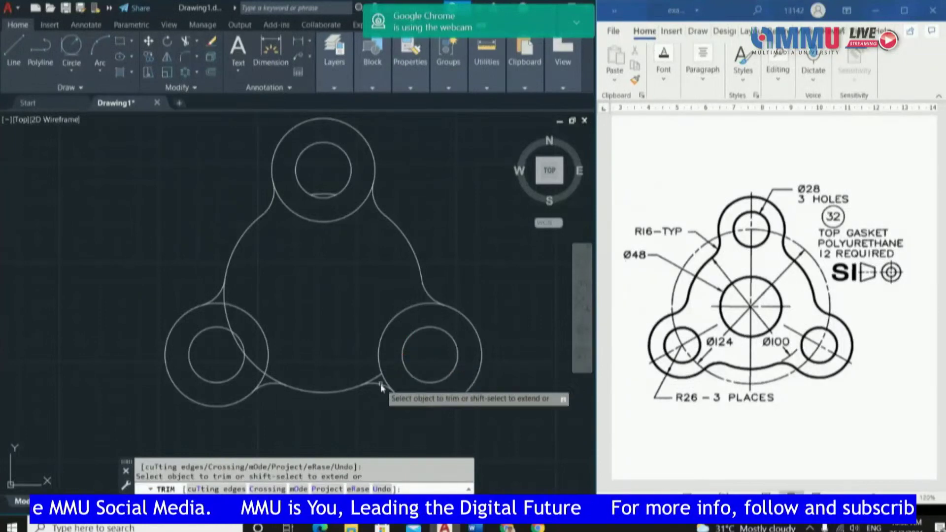
left_click(263, 383)
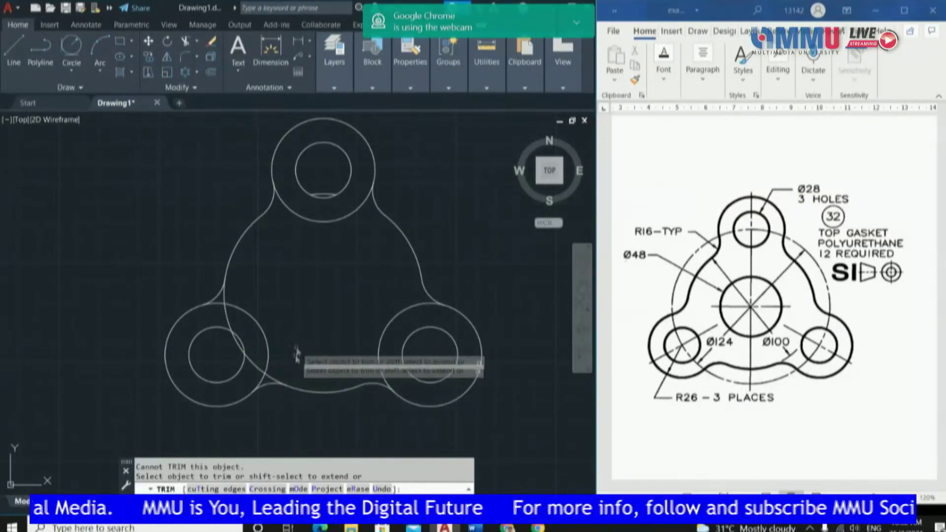
left_click(227, 316)
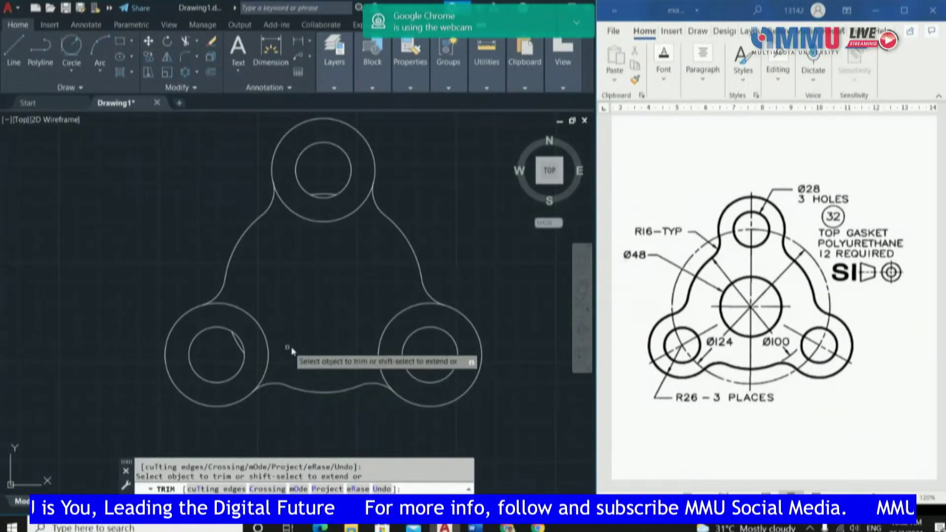
key("Escape")
- Erase the leftover large-circle arc pieces inside the lower-left hole and the upper hole
left_click(244, 348)
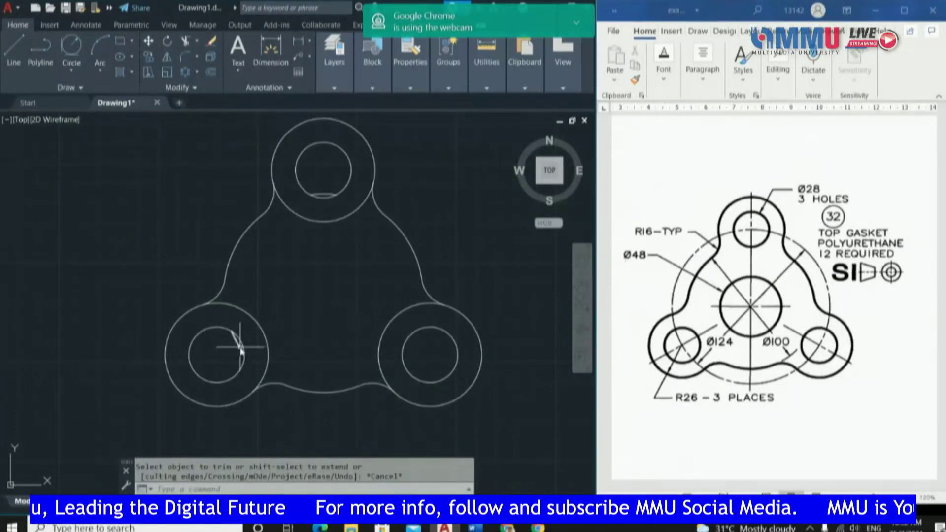
key("Delete")
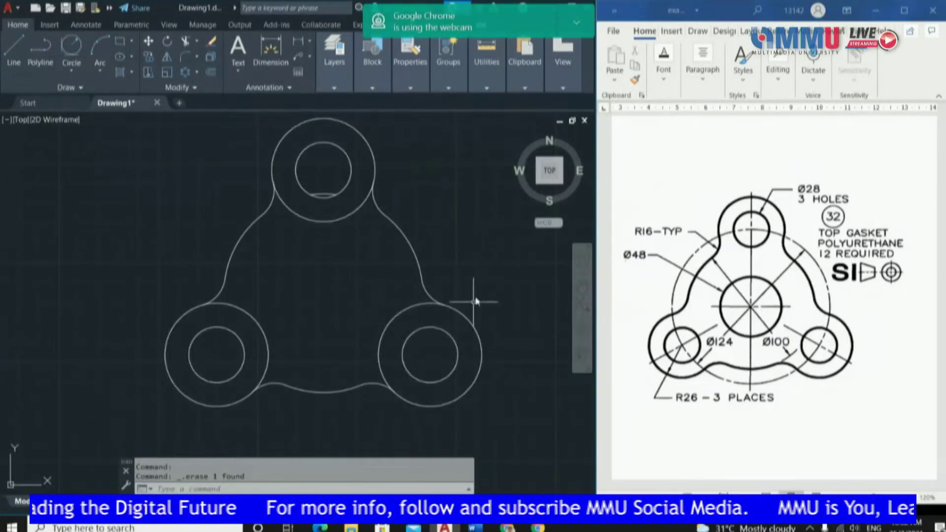
left_click(327, 195)
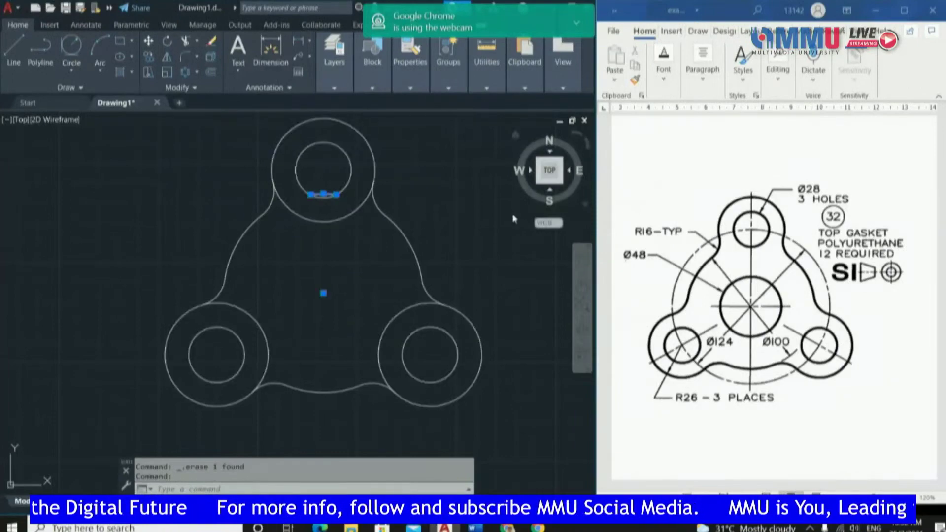
key("Delete")
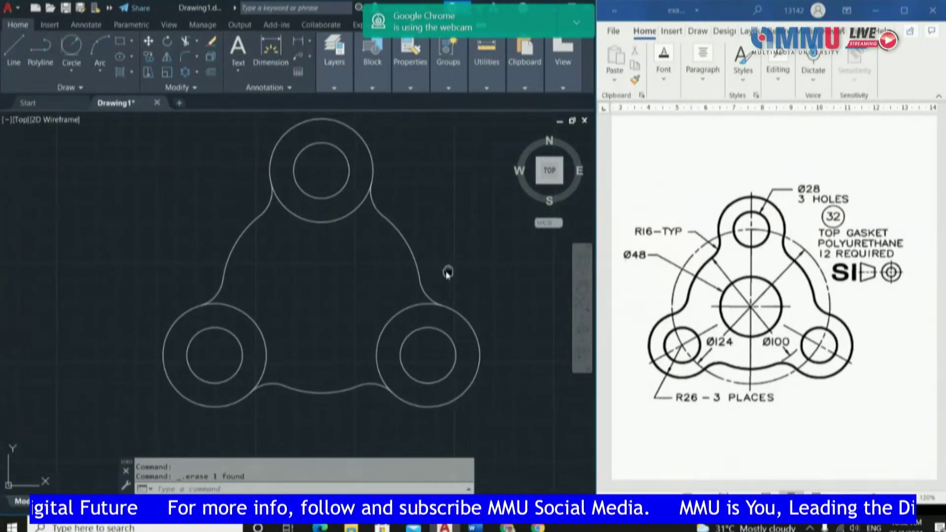
- Try to trim the inner part of the upper lobe's outer circle between its two fillet arcs
middle_click_drag(450, 271, 439, 275)
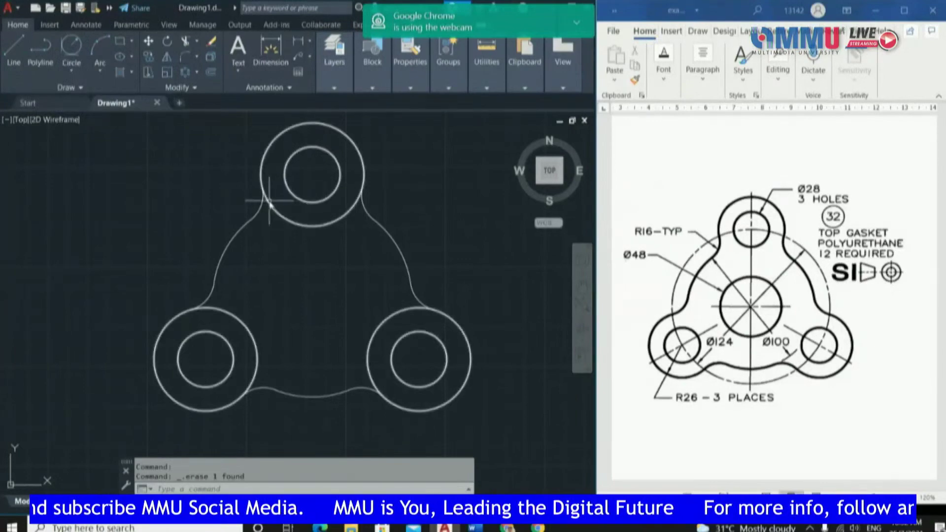
left_click(186, 44)
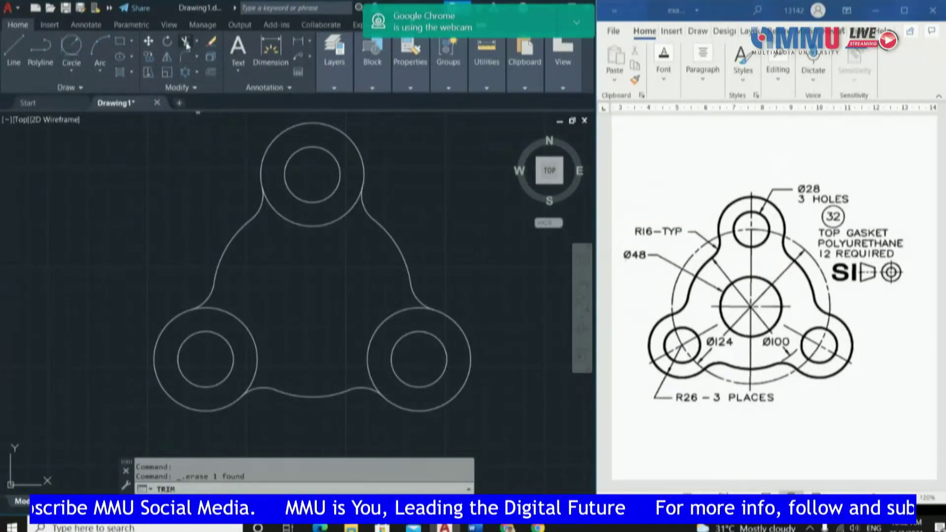
left_click(321, 226)
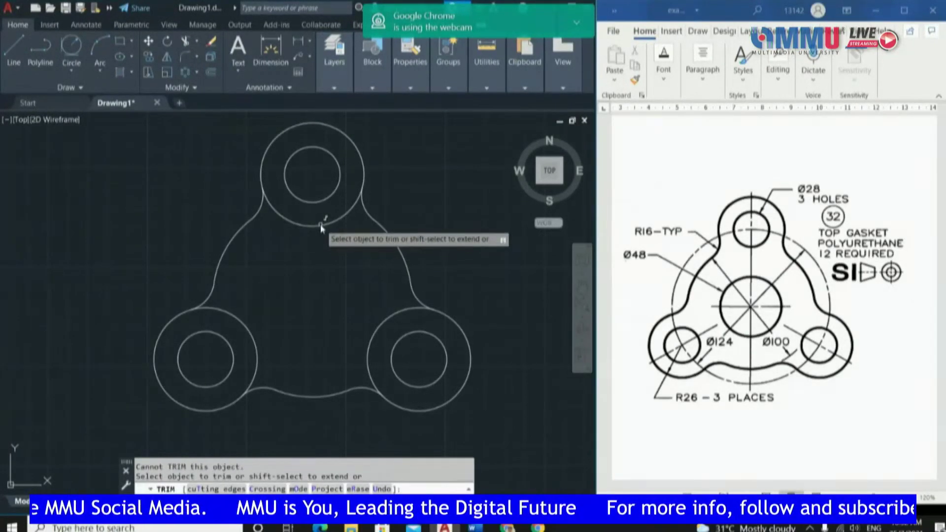
left_click(321, 228)
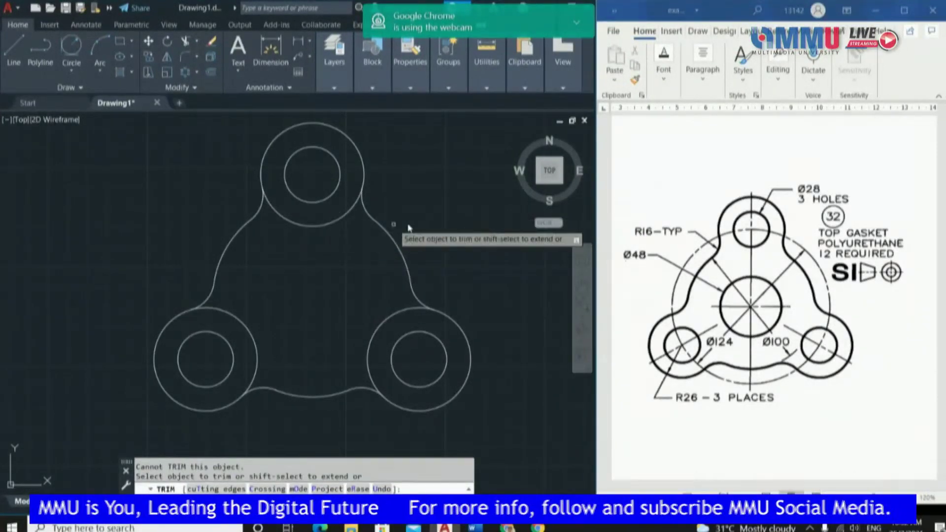
key("Escape")
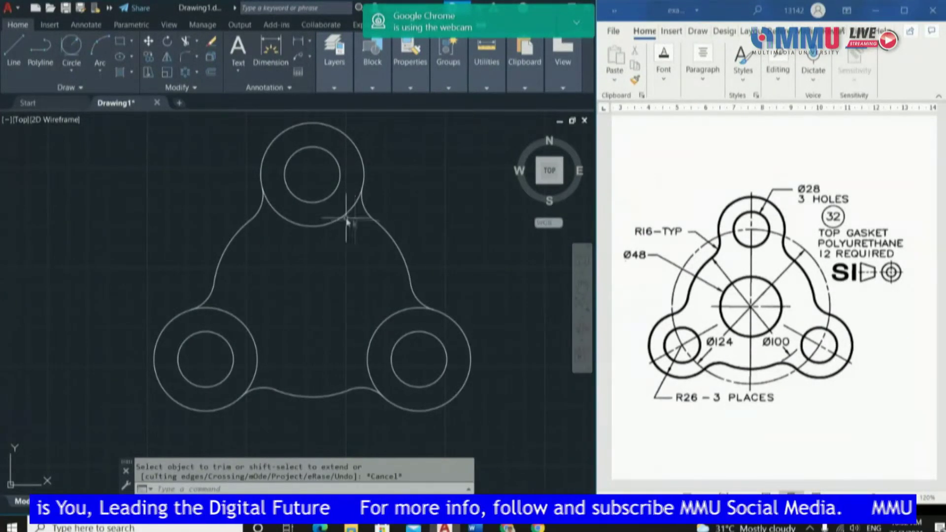
left_click(343, 219)
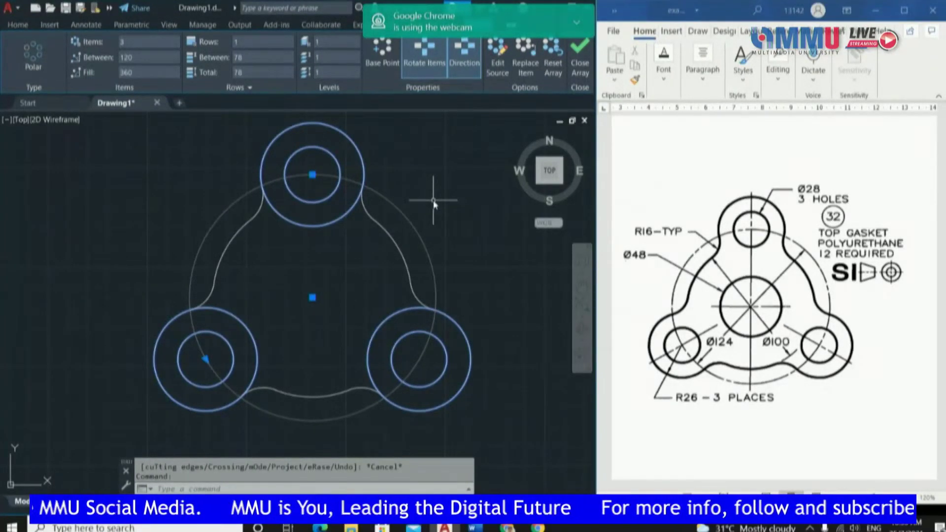
key("Escape")
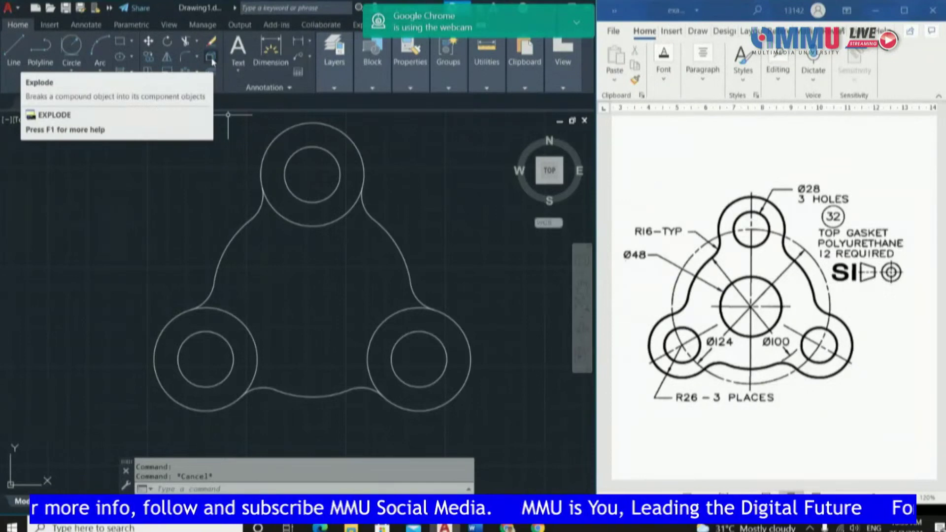
- Explode the polar array of lobe and hole circles into separate objects, and select the three outer lobe circles
left_click(212, 61)
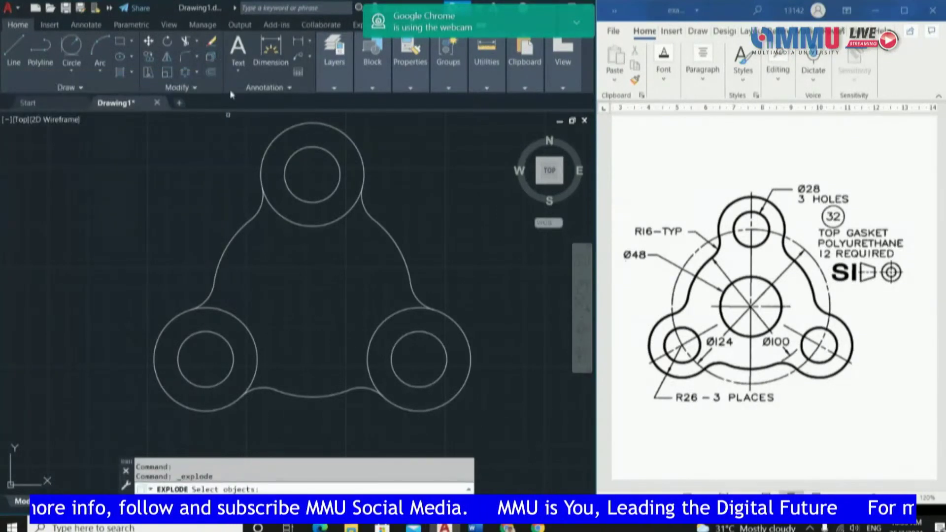
left_click(337, 225)
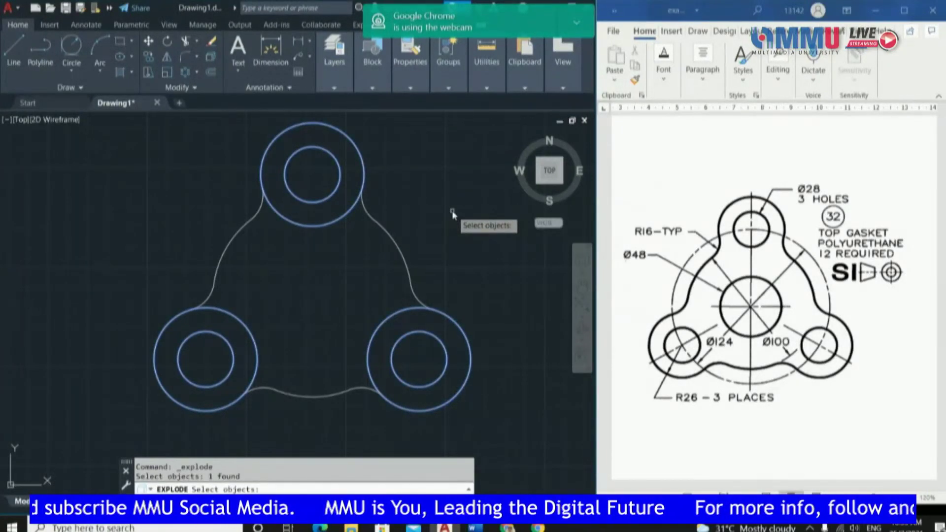
key("Return")
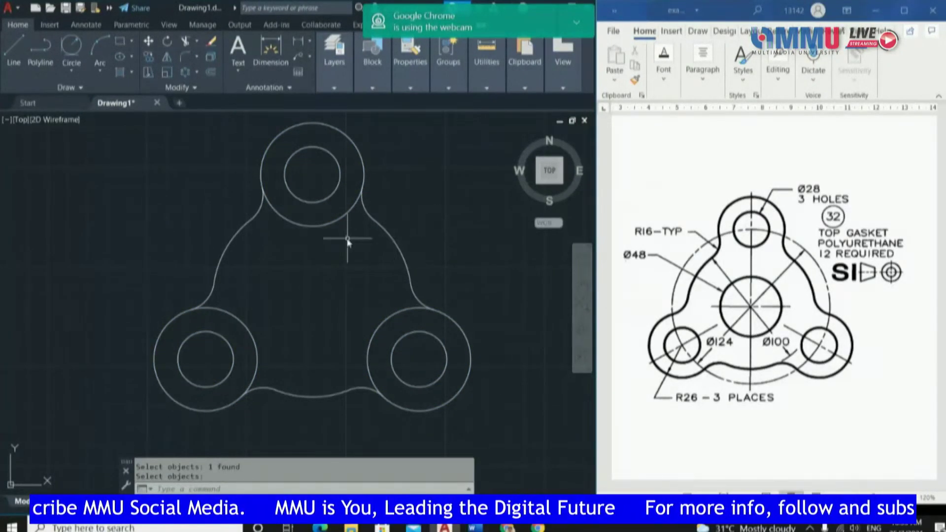
left_click(337, 225)
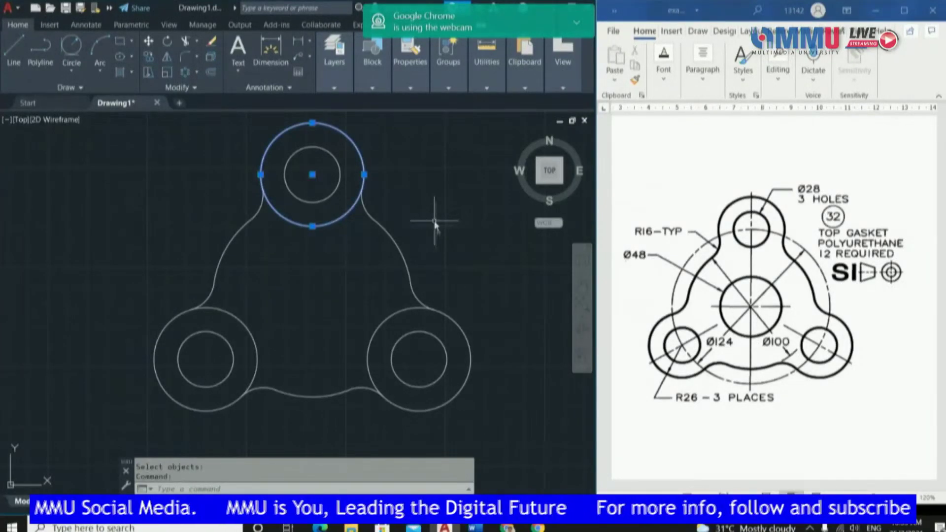
left_click(394, 314)
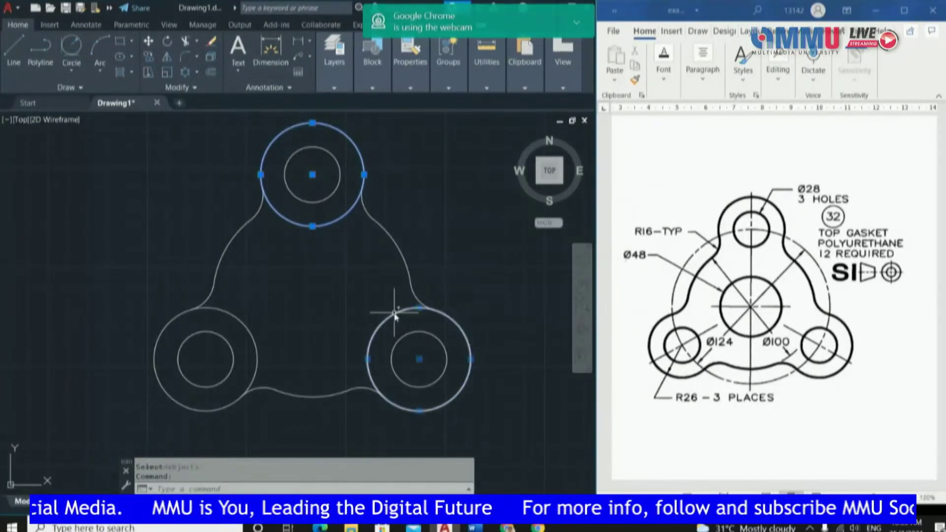
left_click(249, 326)
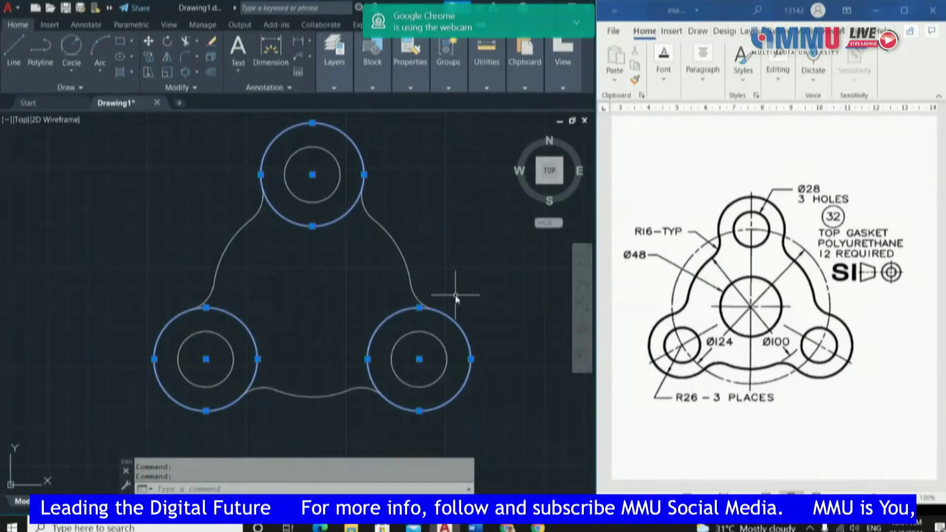
- Trim away the inner arcs of the three outer lobe circles between their fillet arcs, leaving one continuous gasket outline
key("Escape")
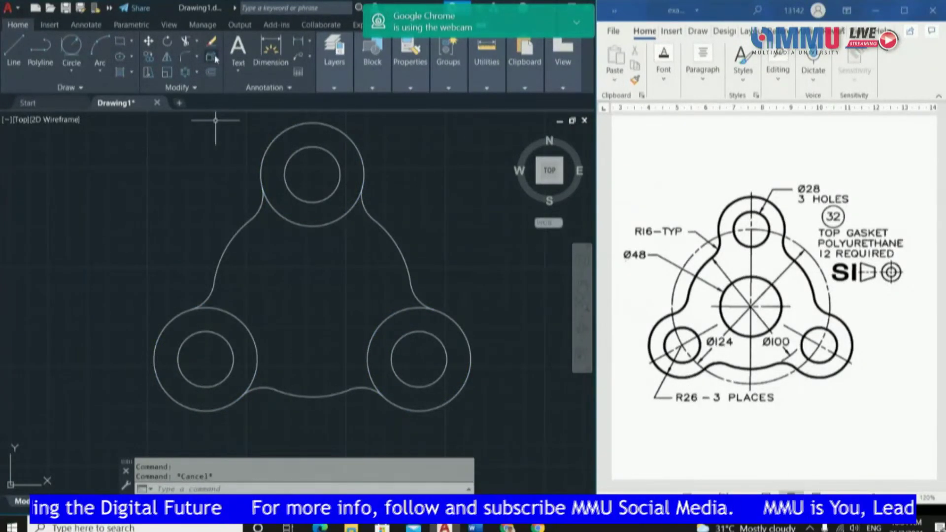
left_click(185, 42)
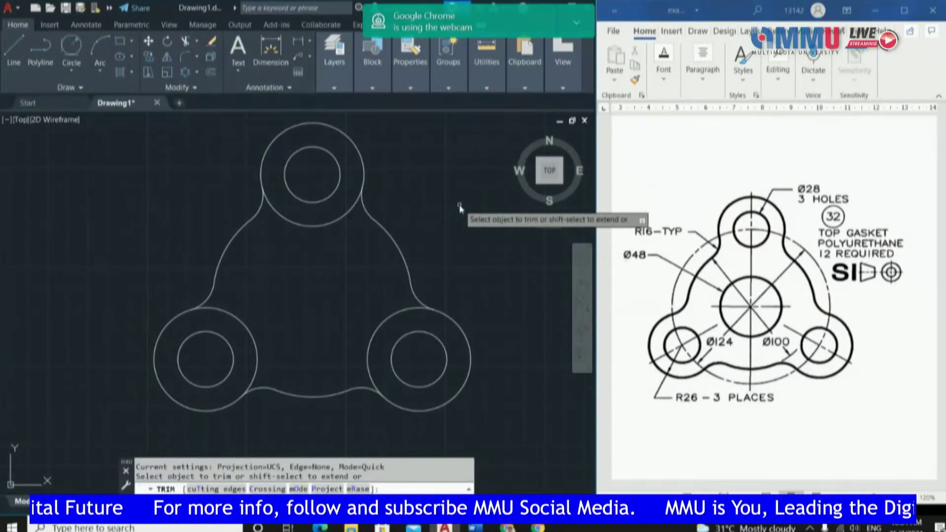
left_click(322, 227)
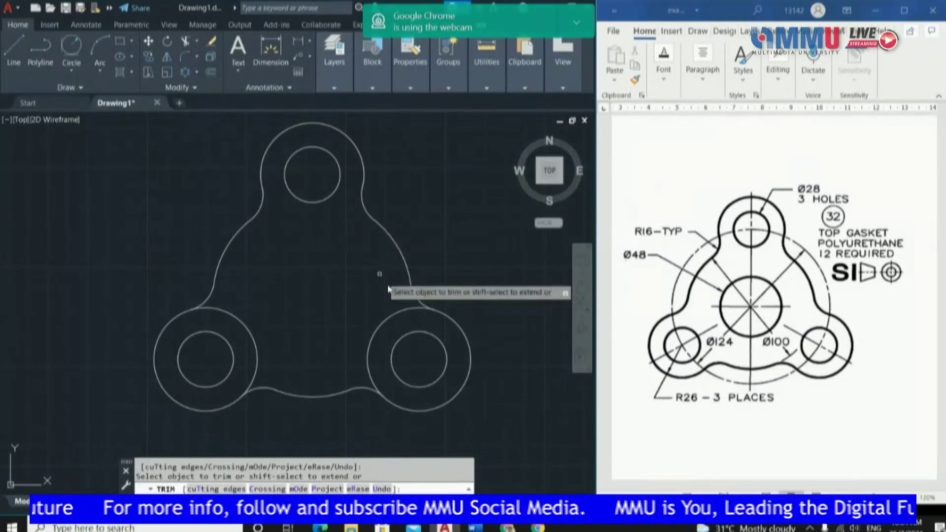
left_click(397, 317)
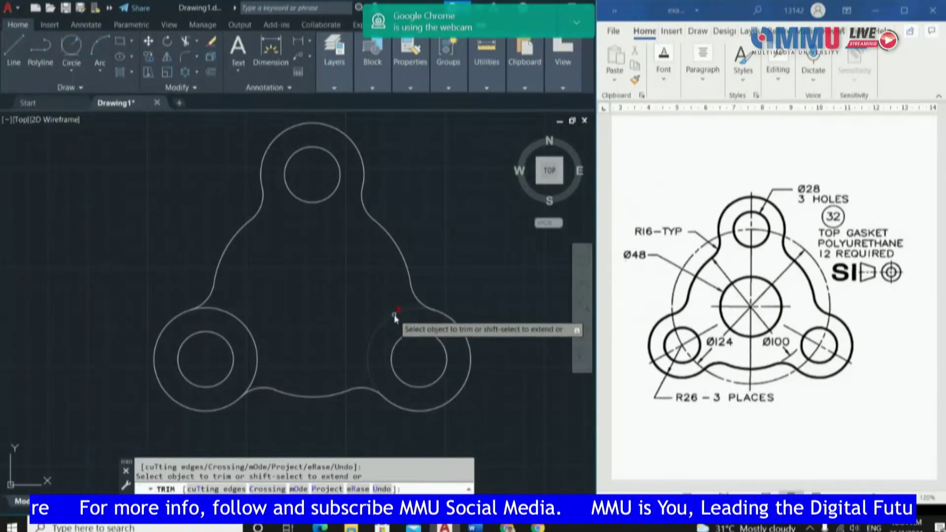
left_click(243, 323)
key("Return")
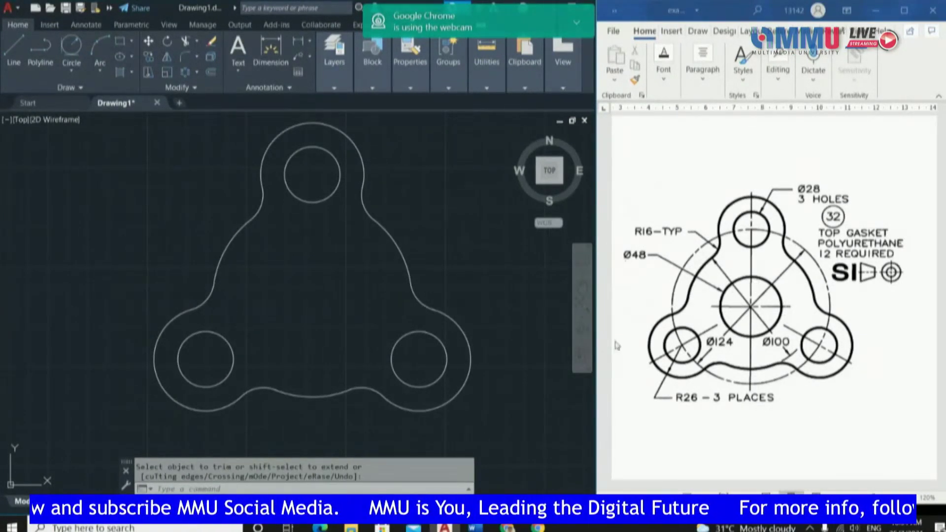
- Draw a circle of diameter 48 at the centre of the gasket
left_click(71, 70)
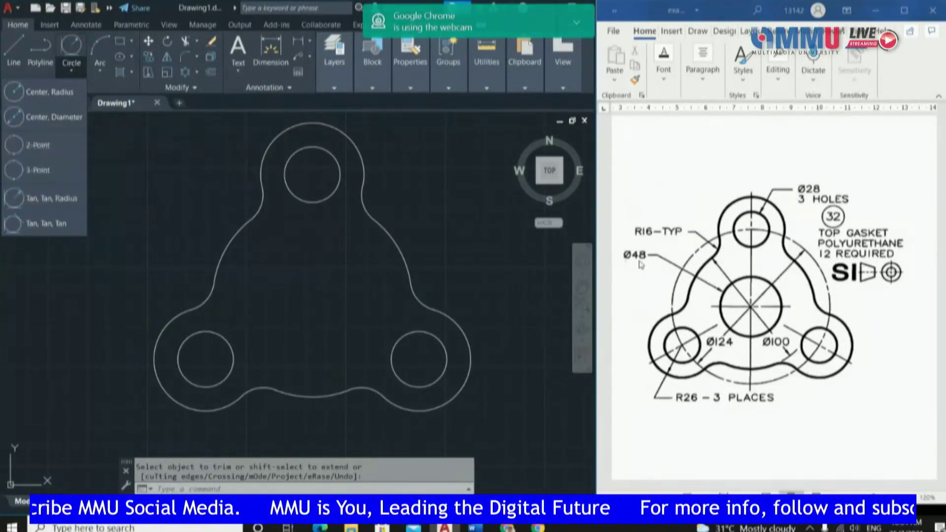
left_click(64, 118)
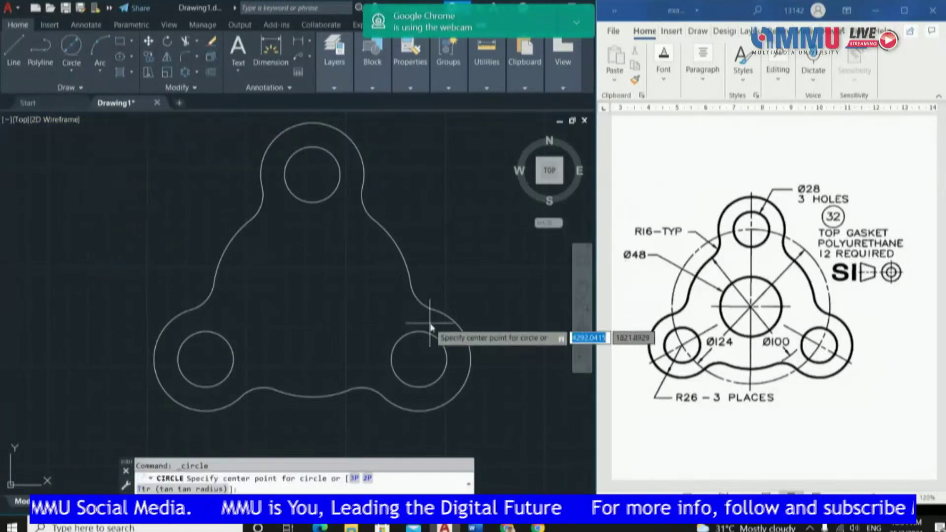
left_click(313, 298)
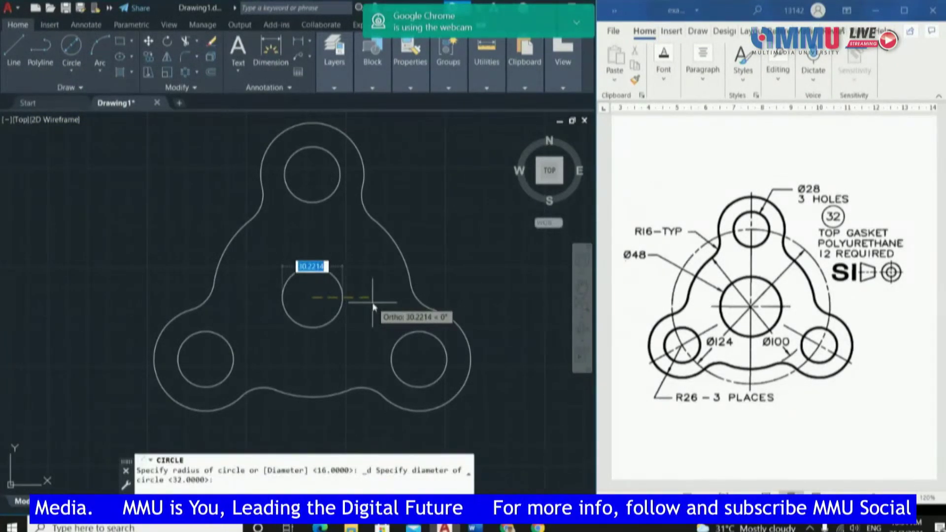
type("48")
key("Return")
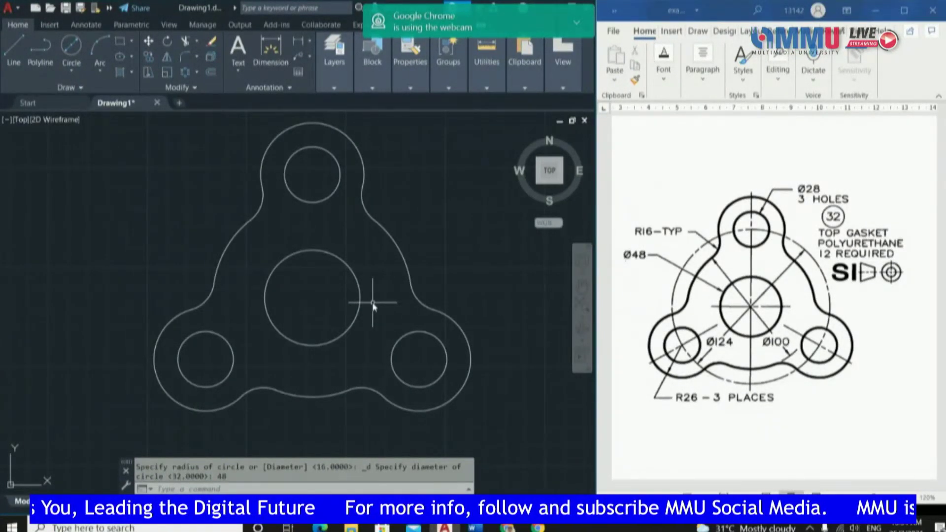
- End the object isolation to bring back the hidden dash-dot circle running through the three hole centres
right_click(394, 211)
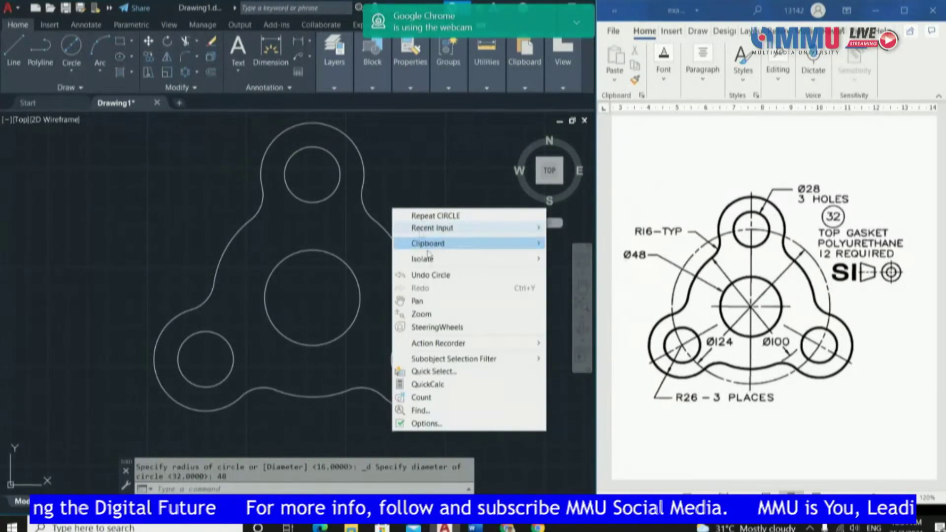
mouse_move(518, 259)
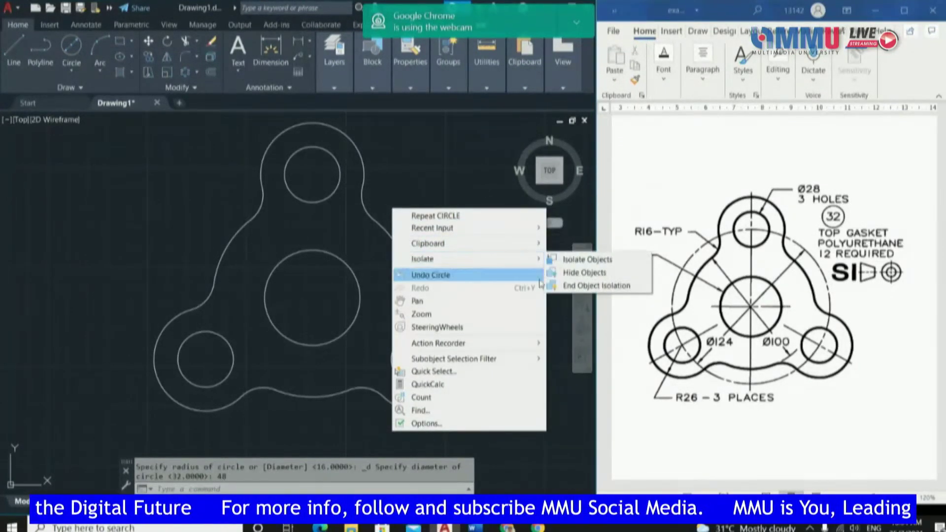
left_click(577, 287)
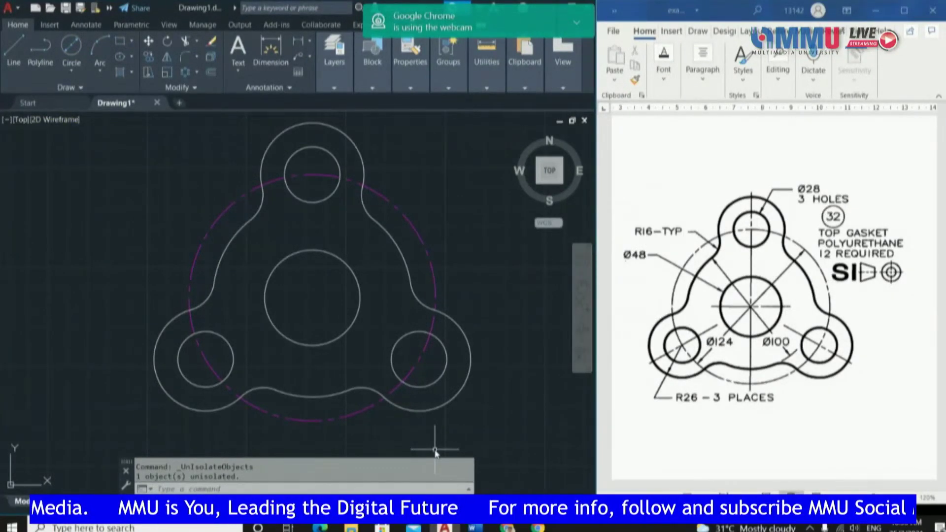
- Check the current layer, and add a centre mark to the upper lobe's outer arc with DIMCENTER
left_click(337, 88)
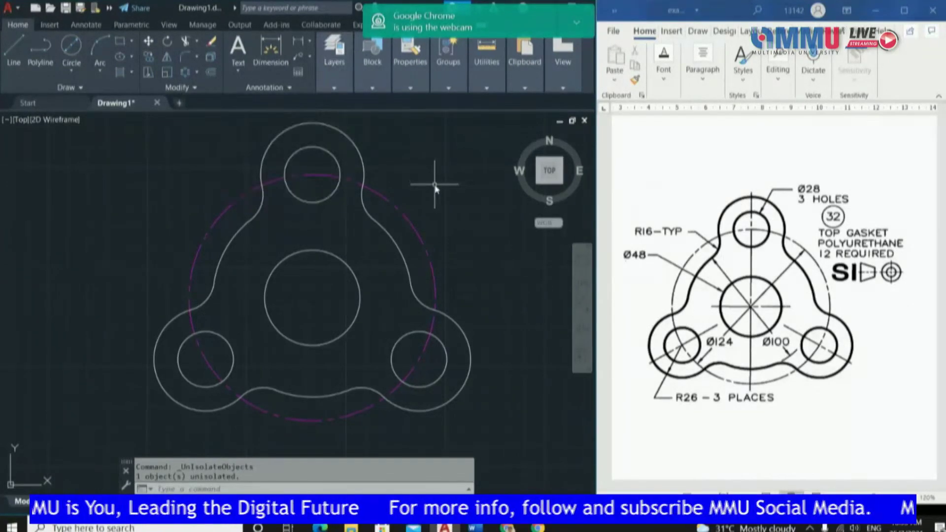
mouse_move(339, 76)
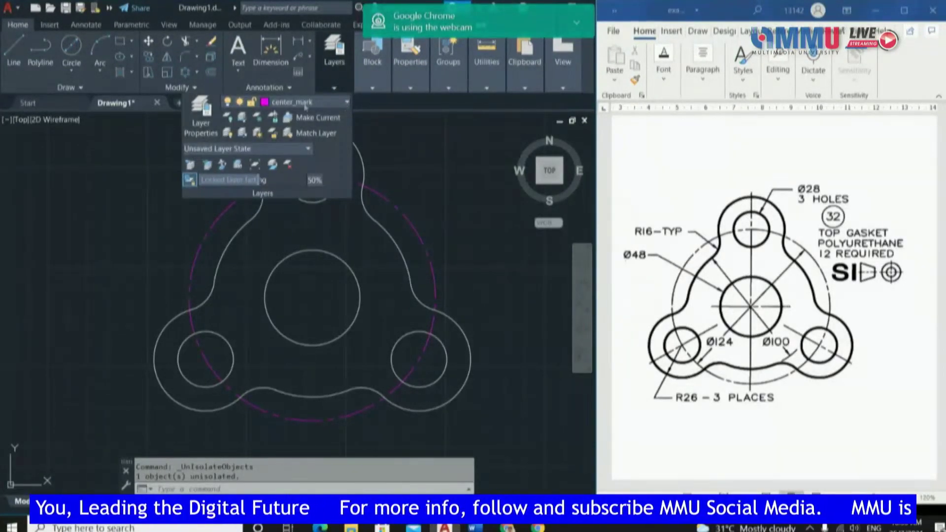
key("Escape")
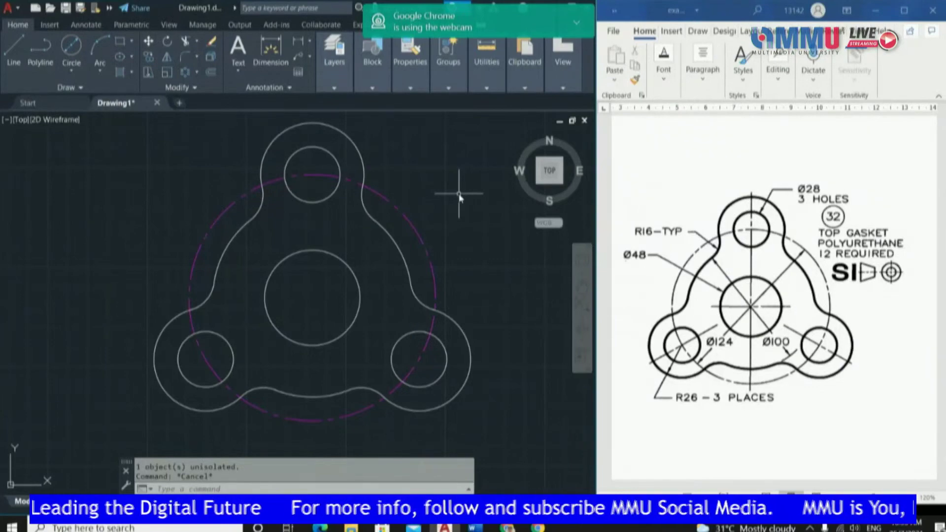
type("dimce")
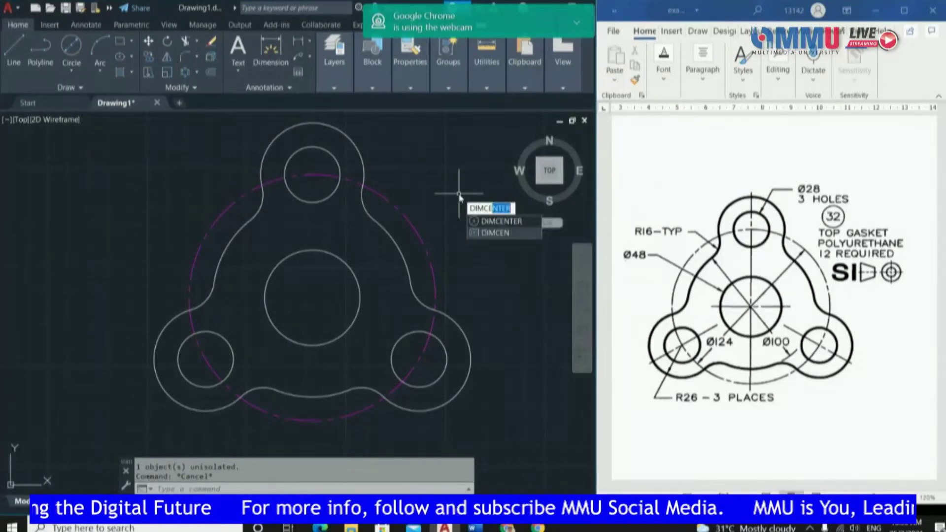
key("Return")
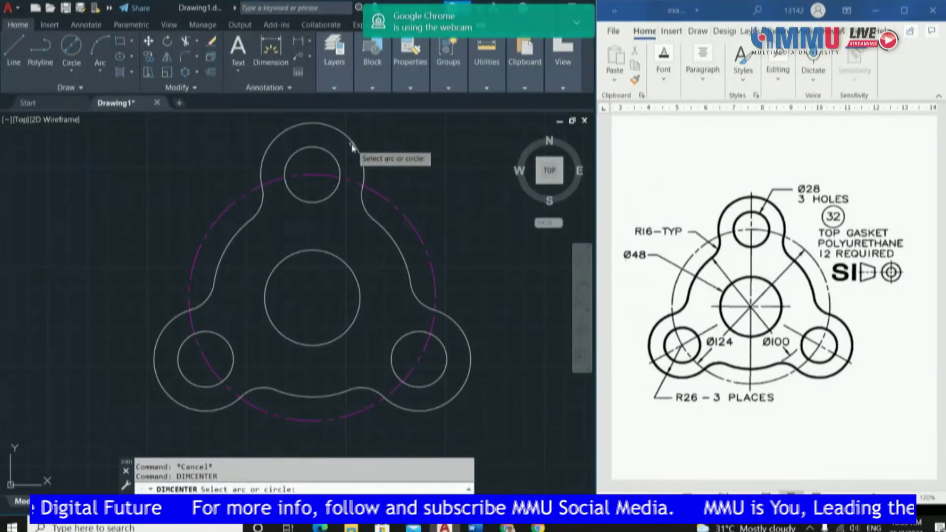
scroll(407, 188, "up", 3)
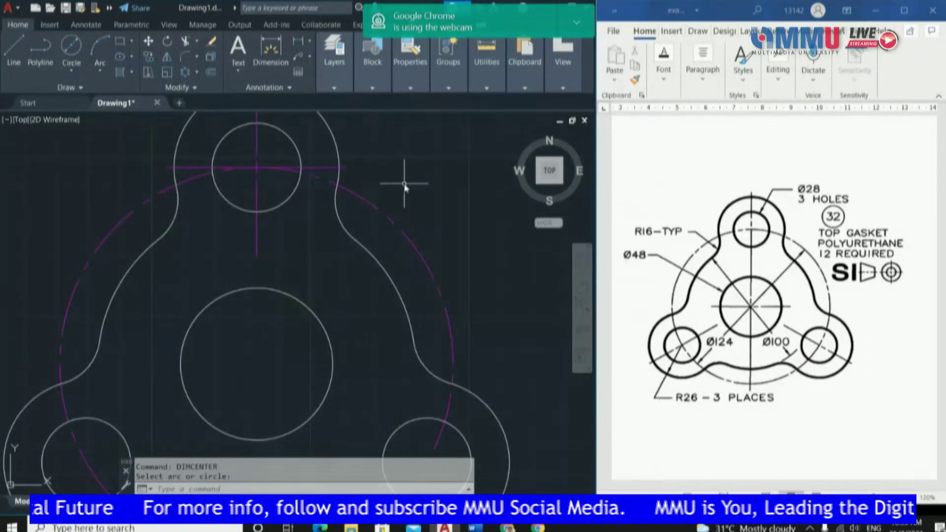
scroll(443, 208, "down", 2)
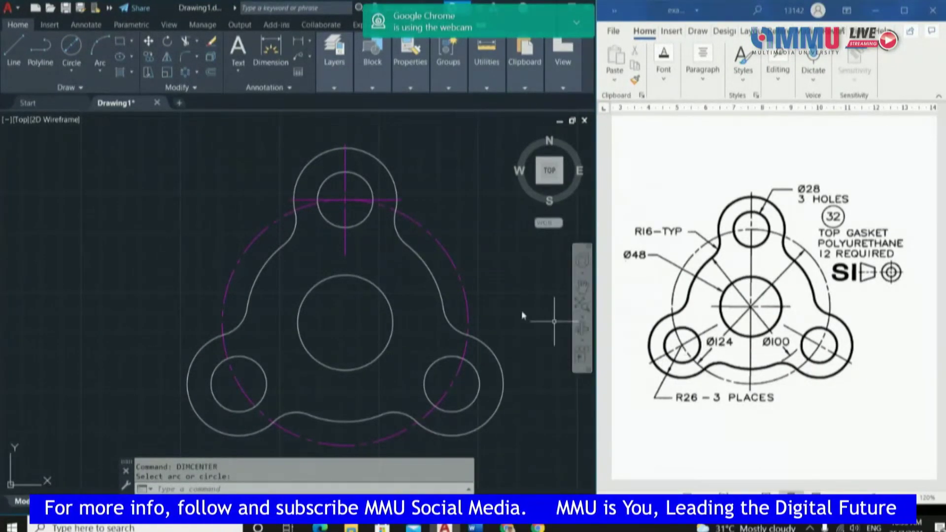
- Erase the two long horizontal lines of the upper lobe's centre mark
scroll(348, 237, "up", 2)
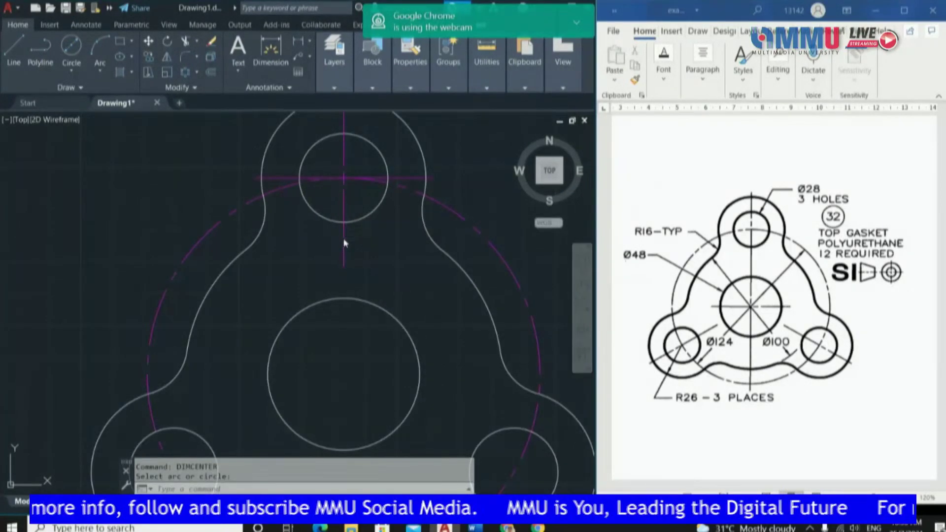
left_click(346, 240)
key("Escape")
left_click(415, 177)
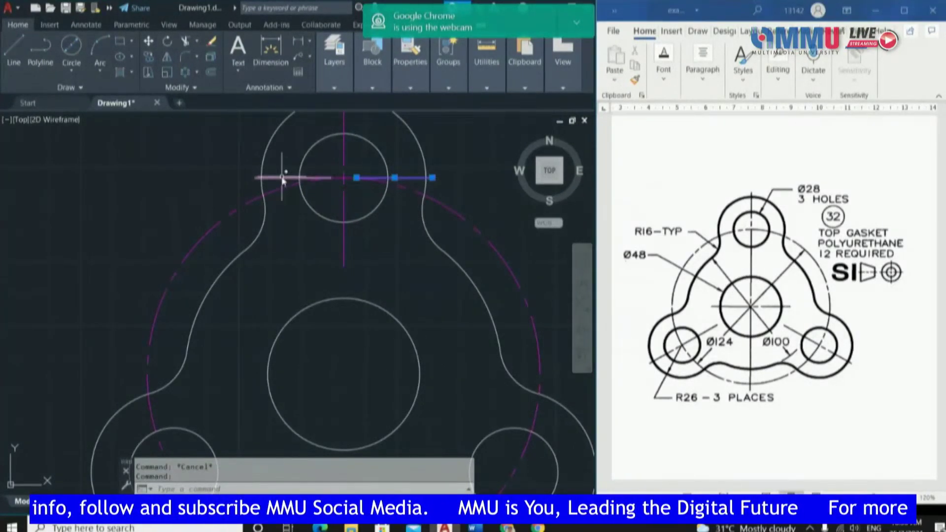
left_click(287, 177)
key("Delete")
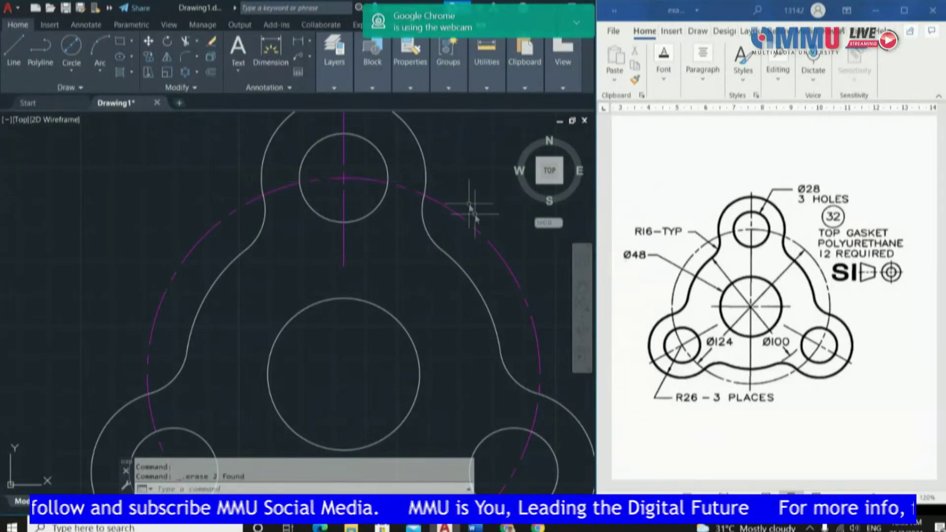
- Create a polar array of the upper lobe's vertical centre-mark lines around the central circle's centre, with 3 items
scroll(468, 212, "down", 2)
middle_click_drag(471, 227, 425, 218)
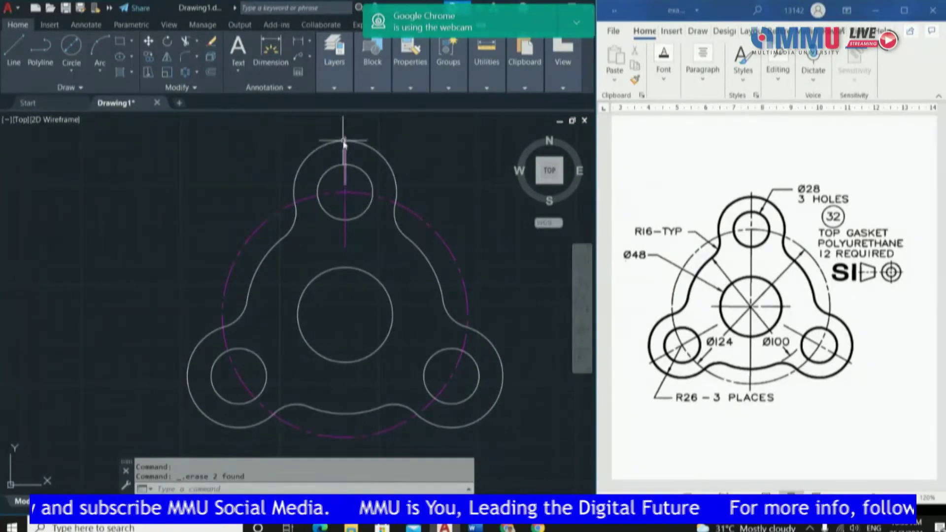
scroll(343, 157, "down", 2)
scroll(349, 197, "up", 3)
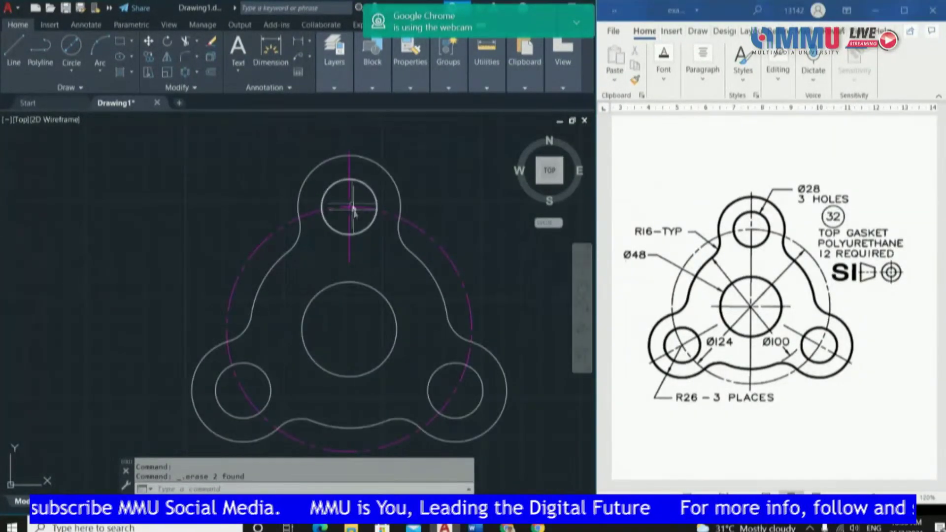
left_click(185, 72)
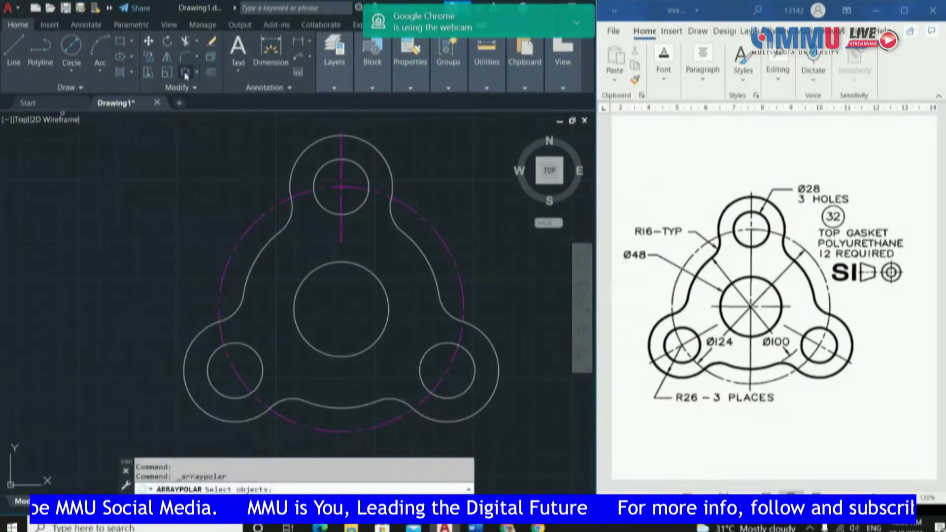
left_click(341, 154)
scroll(362, 186, "up", 2)
left_click(329, 196)
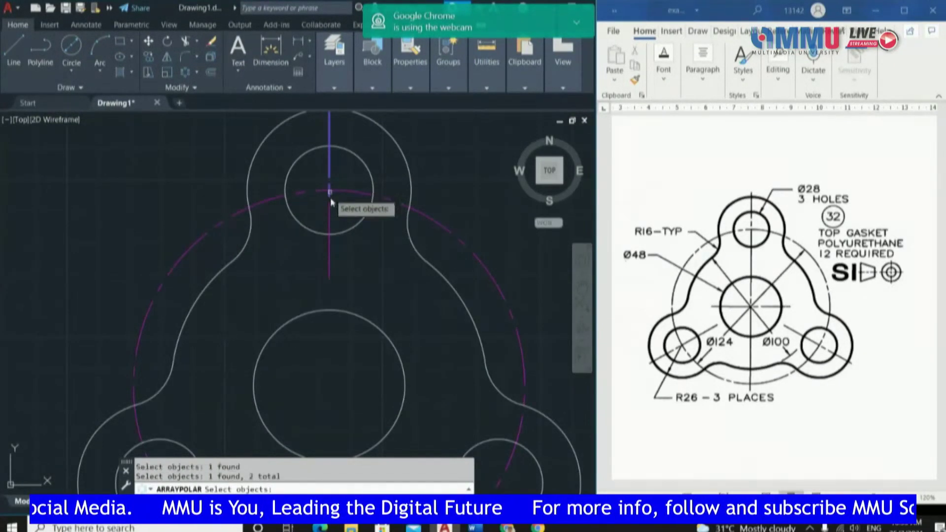
left_click(329, 216)
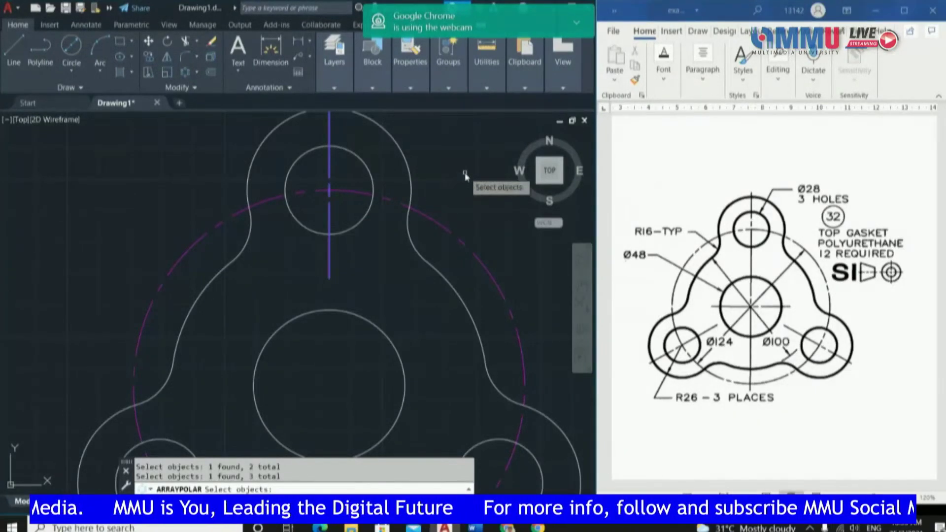
key("Return")
scroll(464, 177, "down", 2)
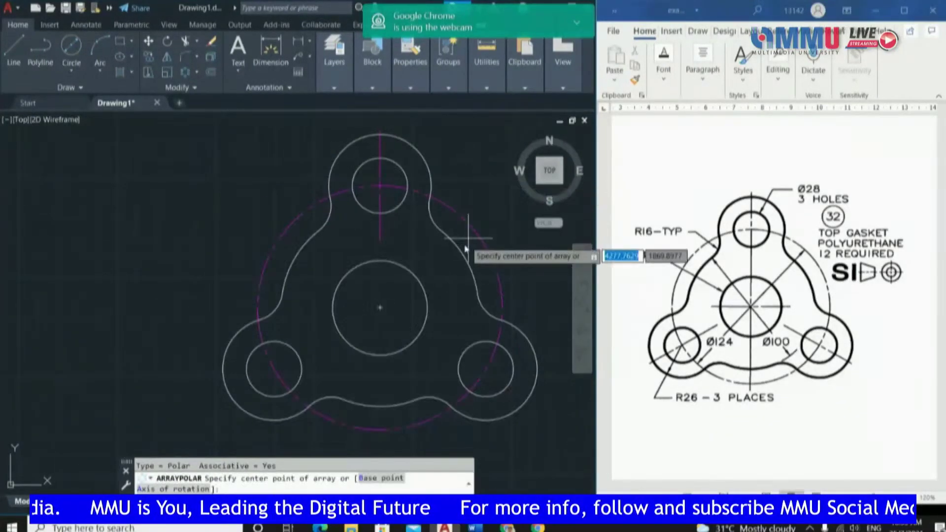
left_click(380, 308)
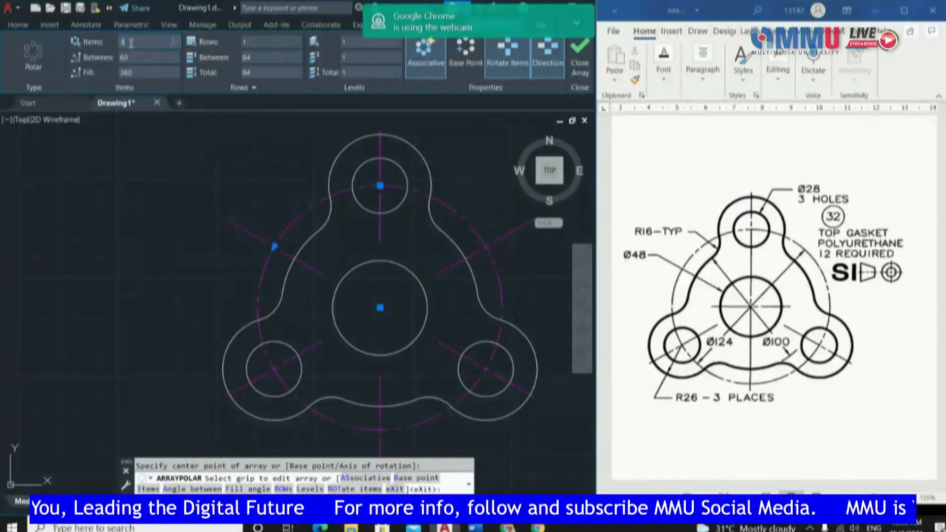
key("Return")
key("Return")
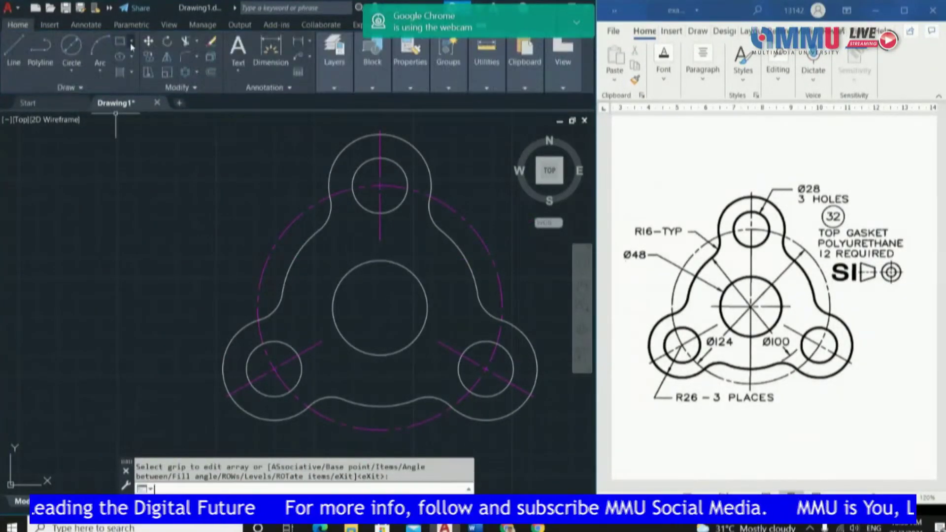
- Add a centre mark to the central 48-diameter circle with DIMCENTER
scroll(346, 156, "down", 3)
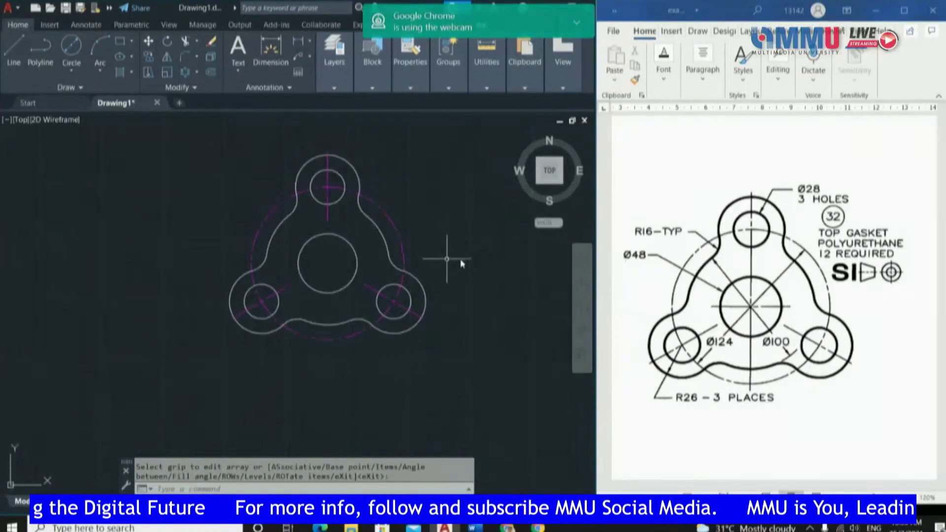
key("Escape")
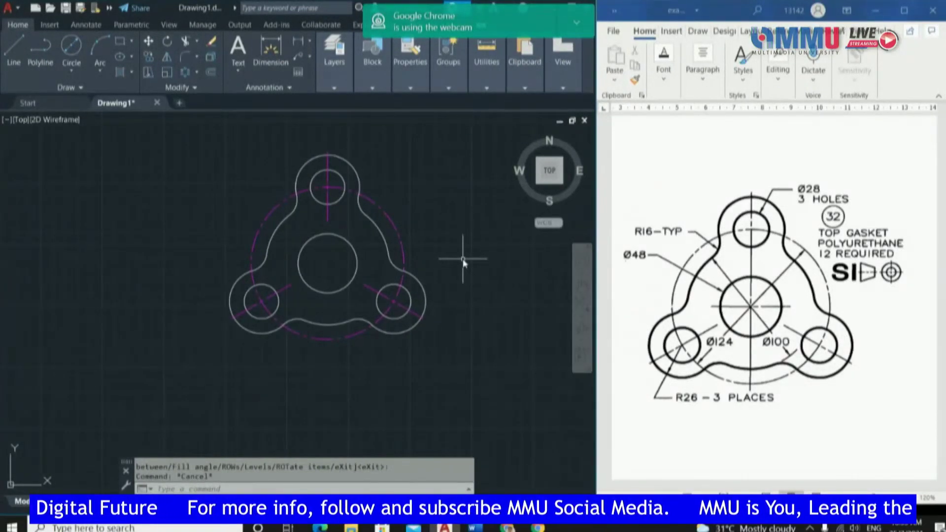
type("DIMCENTER")
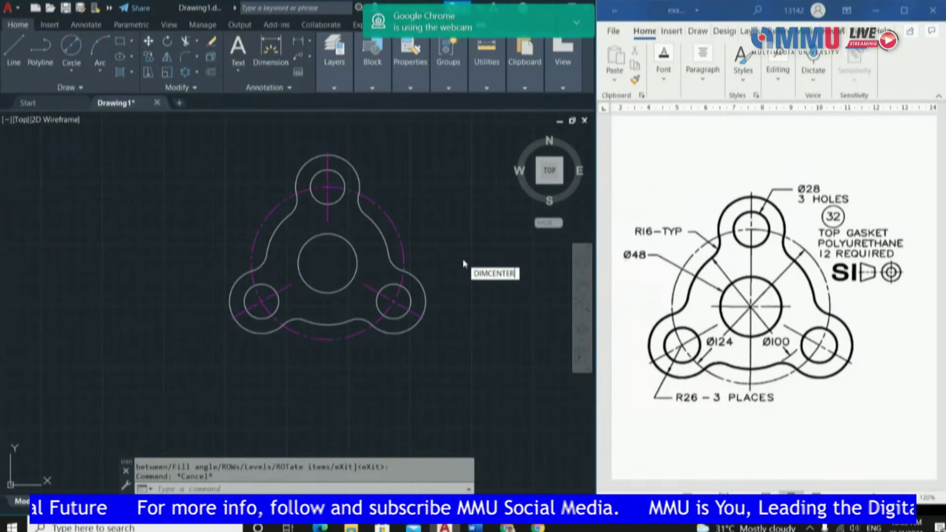
key("Return")
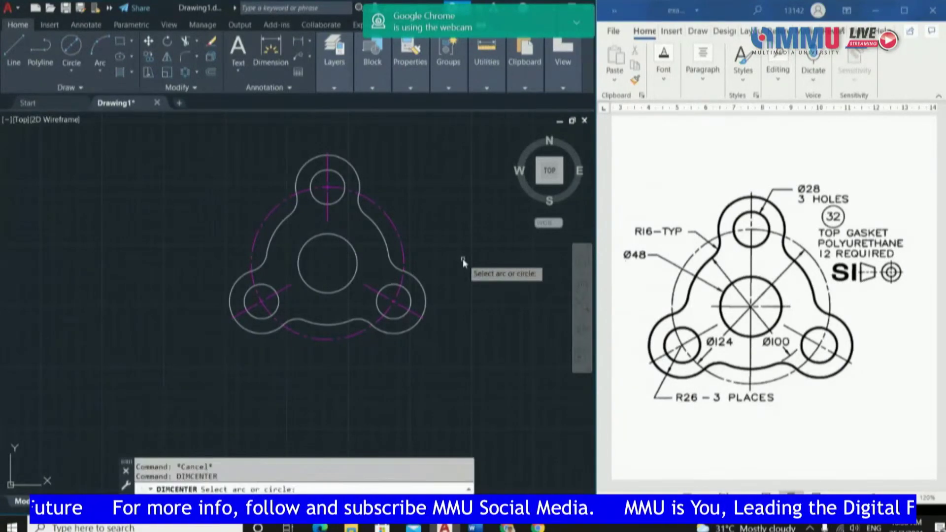
left_click(356, 259)
scroll(469, 259, "down", 2)
scroll(421, 298, "up", 2)
mouse_move(469, 260)
middle_mouse_down()
mouse_move(420, 298)
mouse_move(442, 275)
middle_mouse_up()
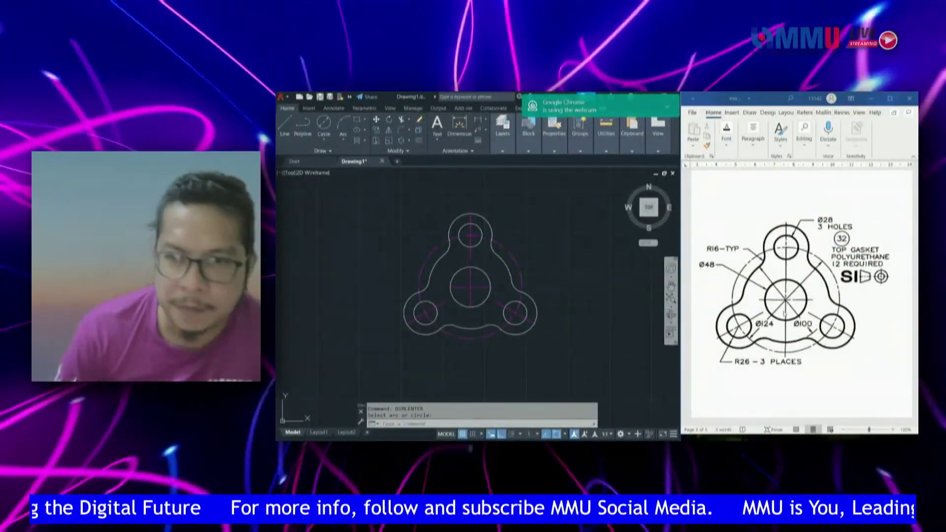
- In the Word document, examine the next reference drawing, the asymmetric plate with a hexagonal opening, with all its dimensions in view
scroll(828, 304, "down", 3)
scroll(828, 303, "down", 10)
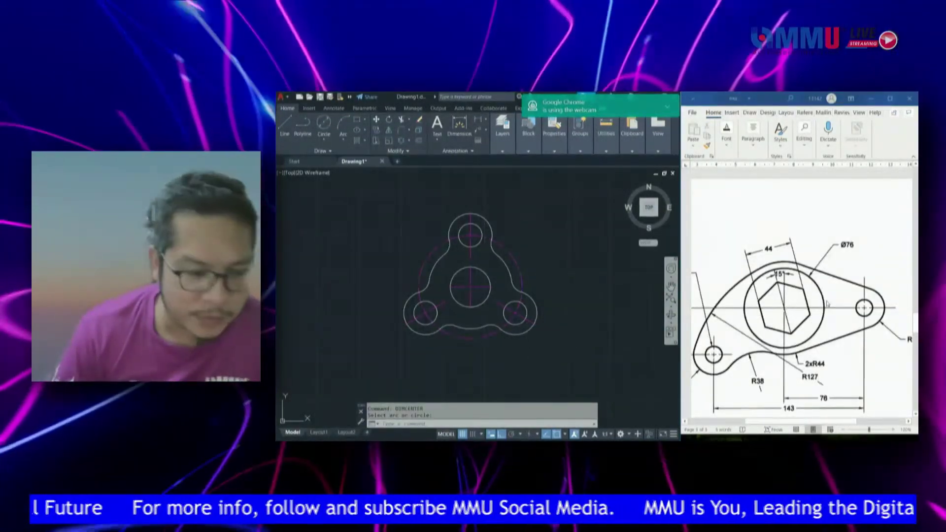
scroll(827, 304, "down", 1)
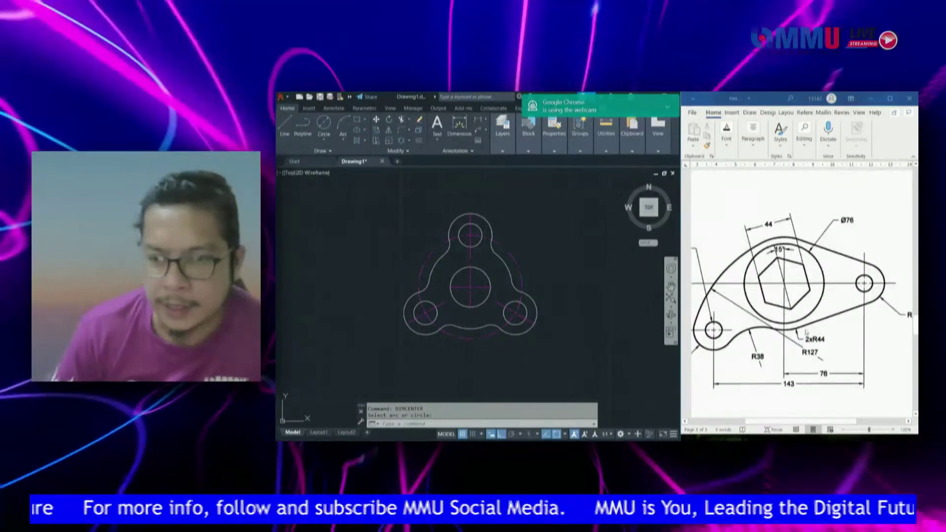
left_click_drag(813, 421, 800, 421)
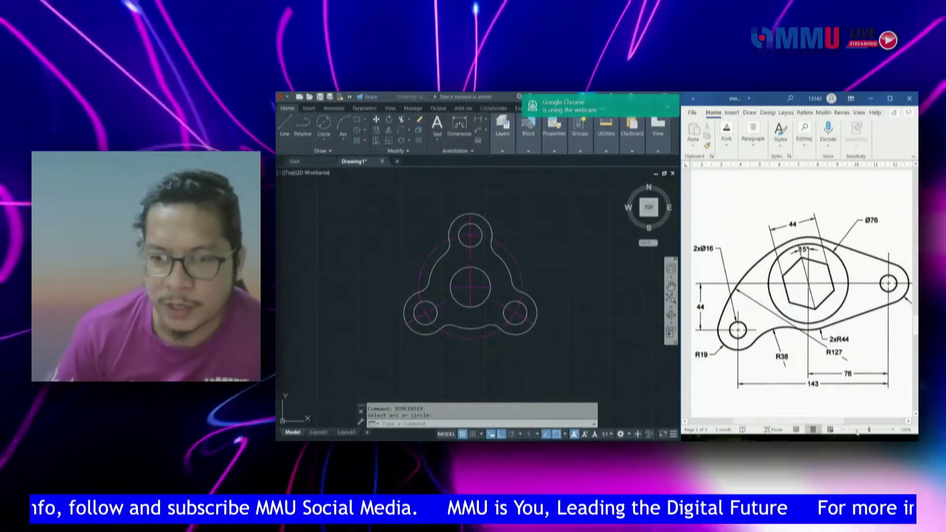
scroll(772, 330, "down", 1, "ctrl")
scroll(772, 331, "up", 2)
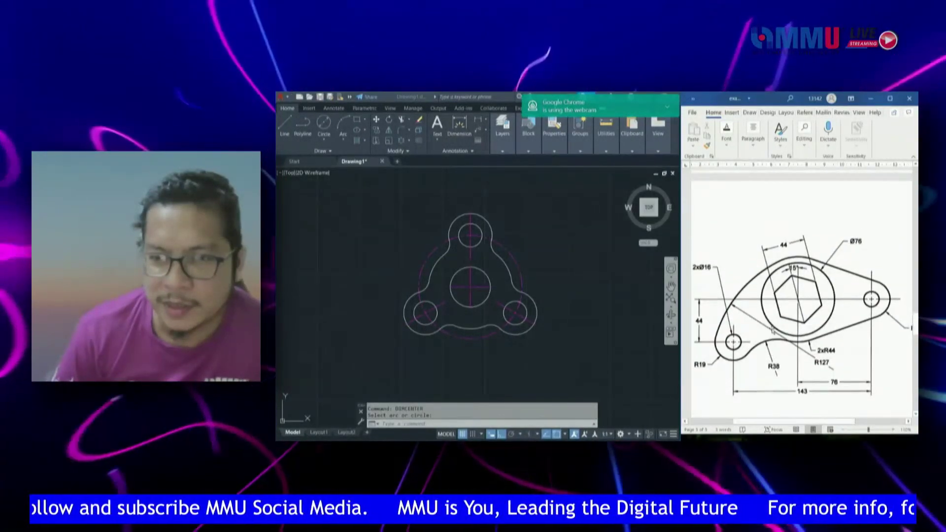
left_click(842, 430)
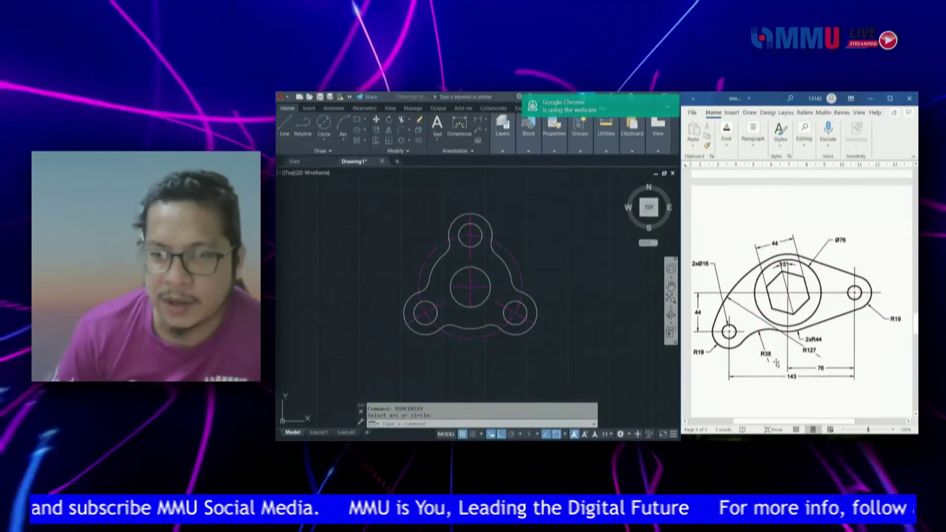
scroll(797, 425, "down", 1, "ctrl")
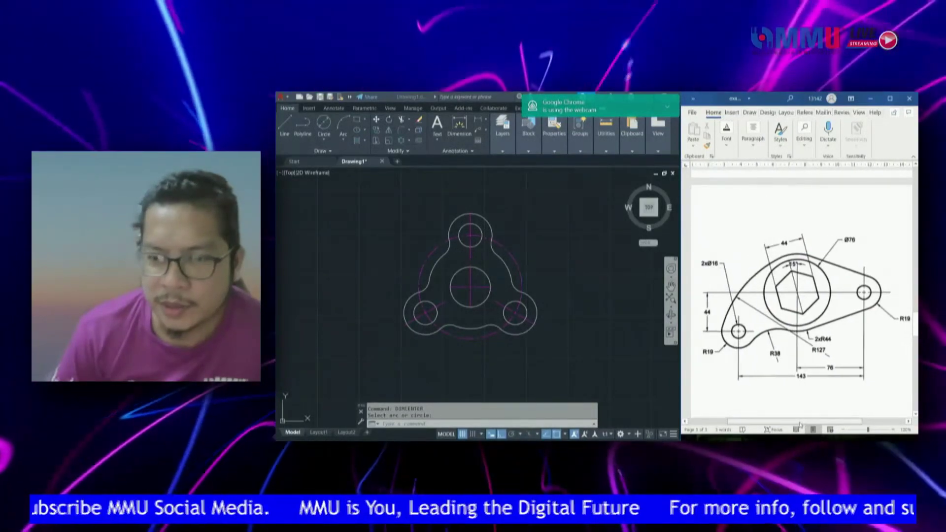
scroll(815, 397, "down", 1, "ctrl")
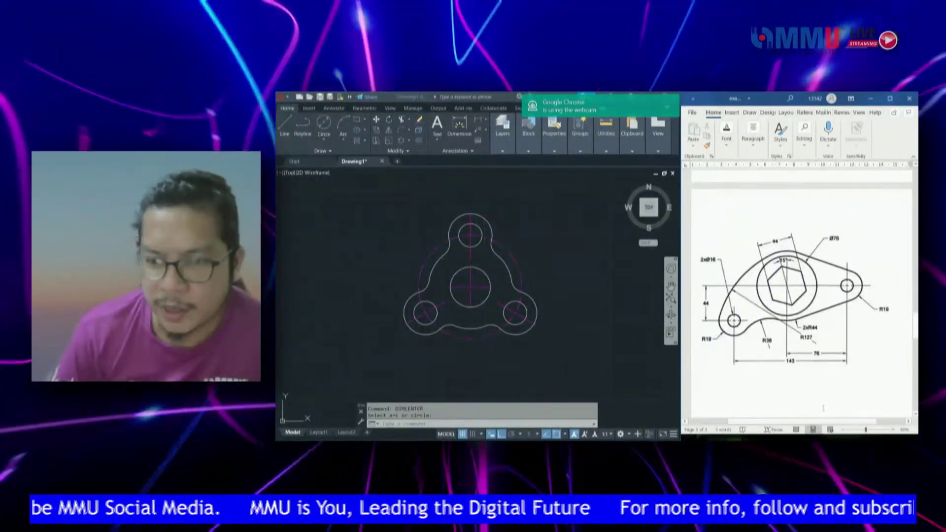
left_click_drag(808, 423, 812, 424)
left_click_drag(809, 425, 803, 423)
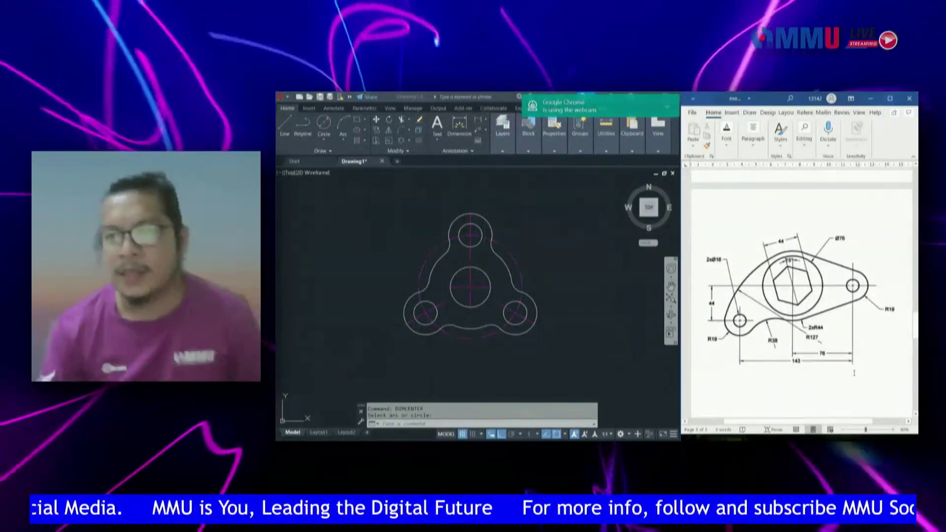